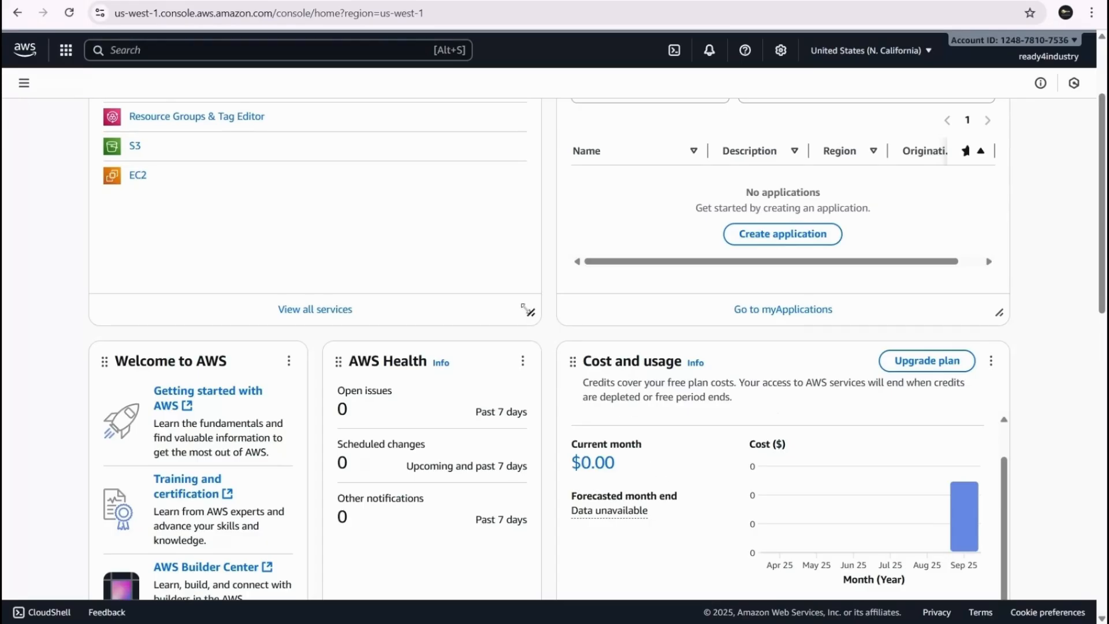
Search the console's services for "ec2" and clear the search term
scroll(358, 226, up, 2)
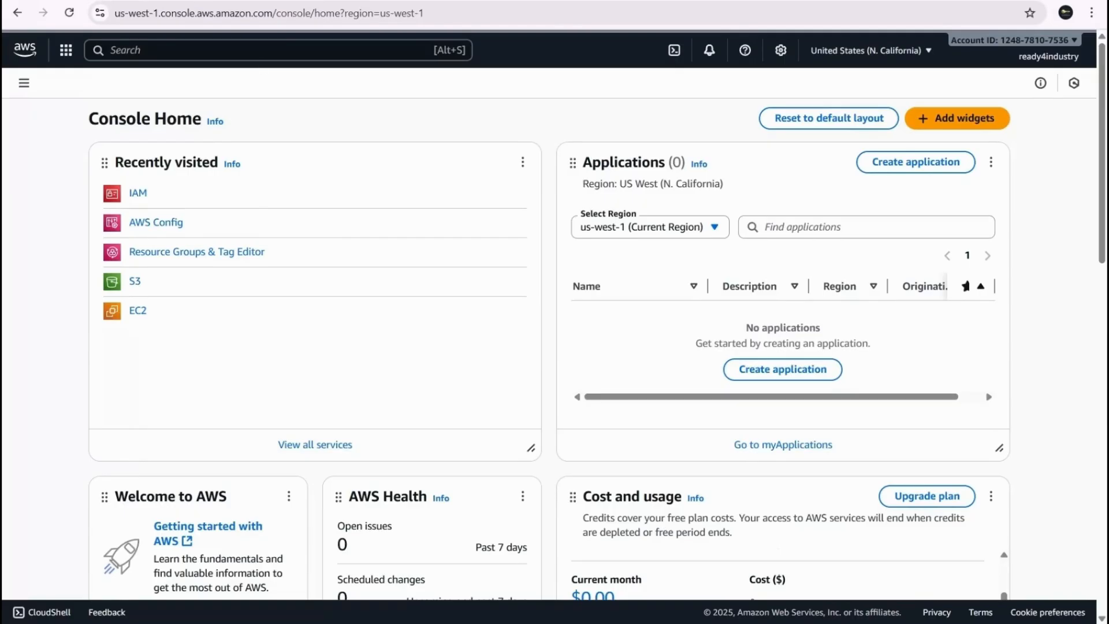
click(261, 51)
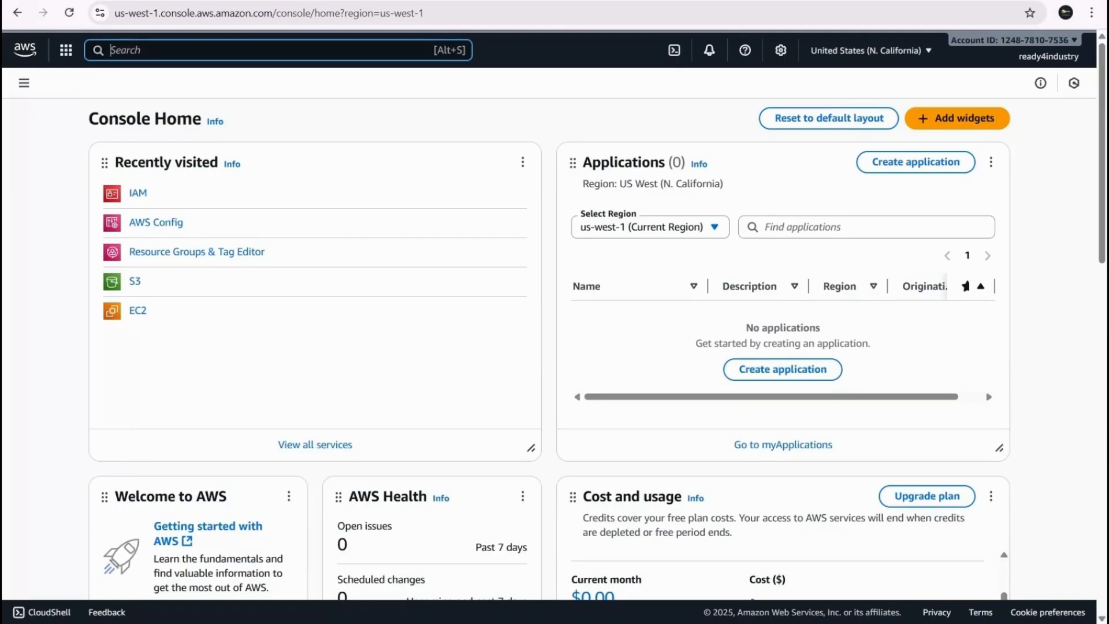
text(ec2)
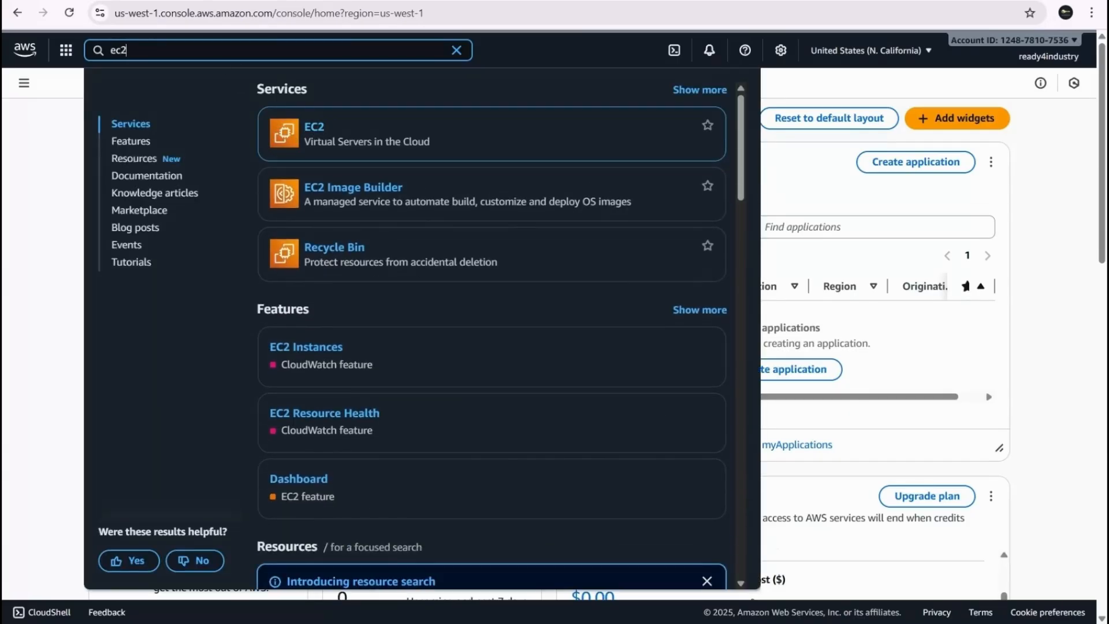
key(BackSpace)
key(BackSpace)
key(BackSpace)
Search the console's services for "storage" and clear the search
text(s)
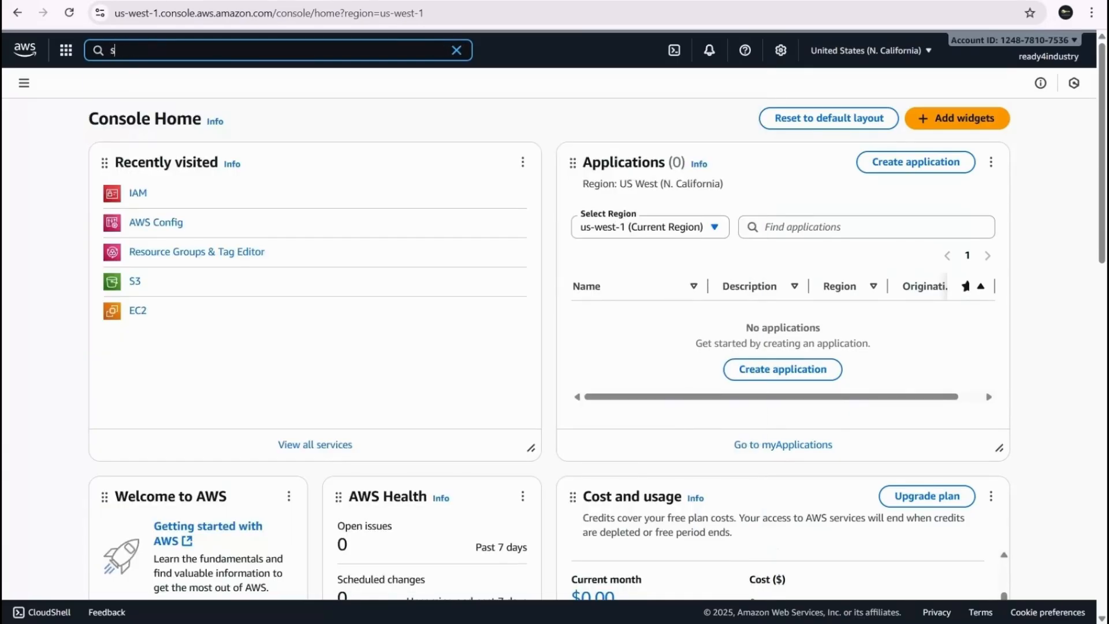
text(3)
key(BackSpace)
text(t)
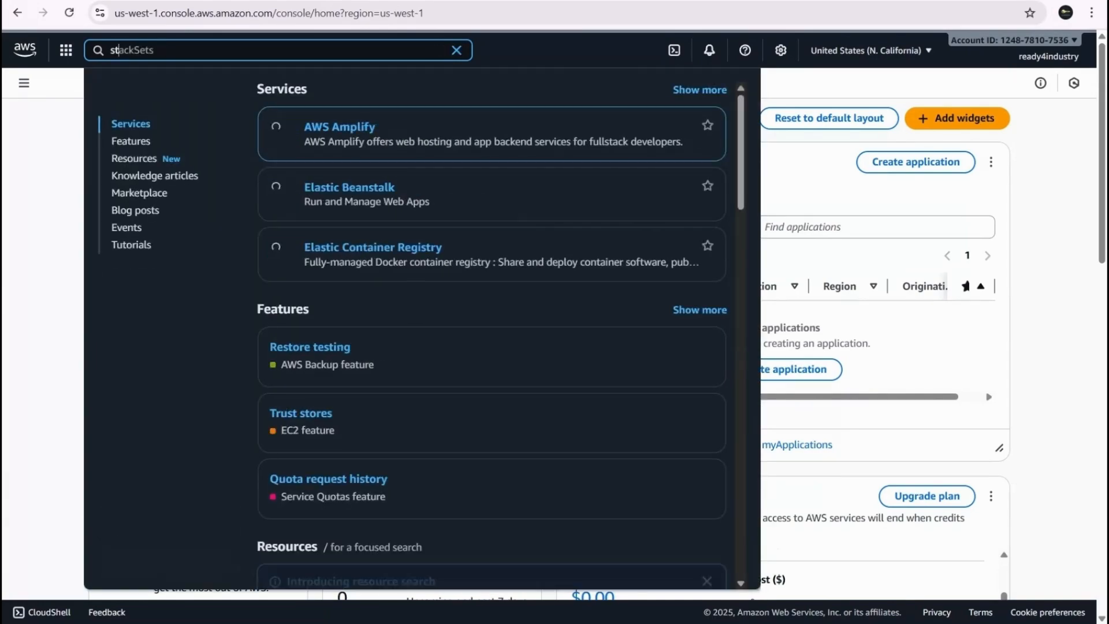
text(orage)
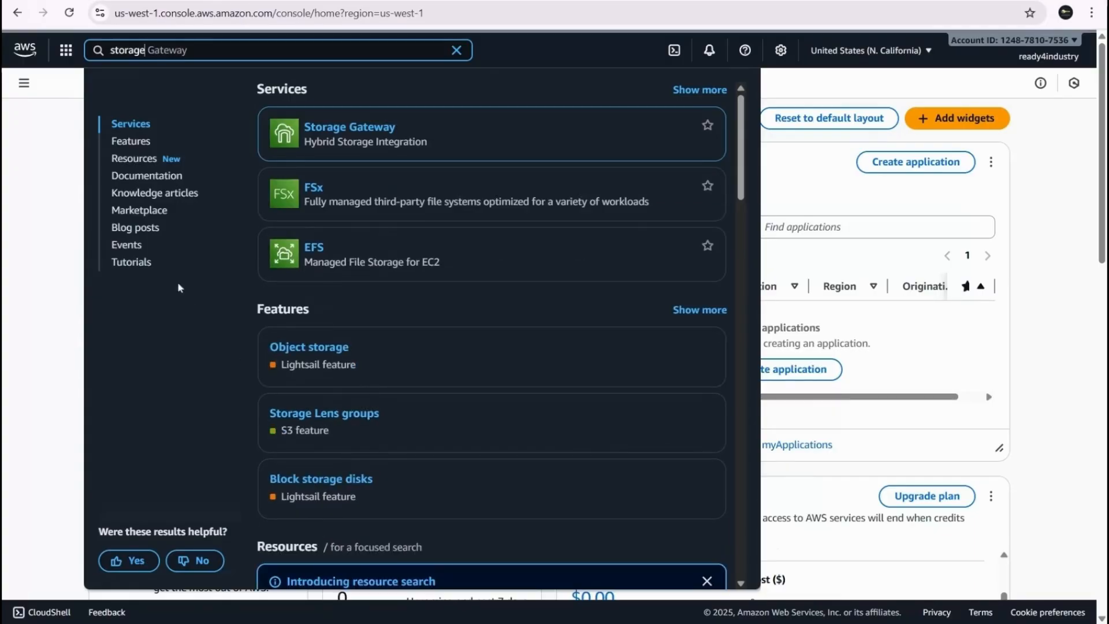
click(454, 51)
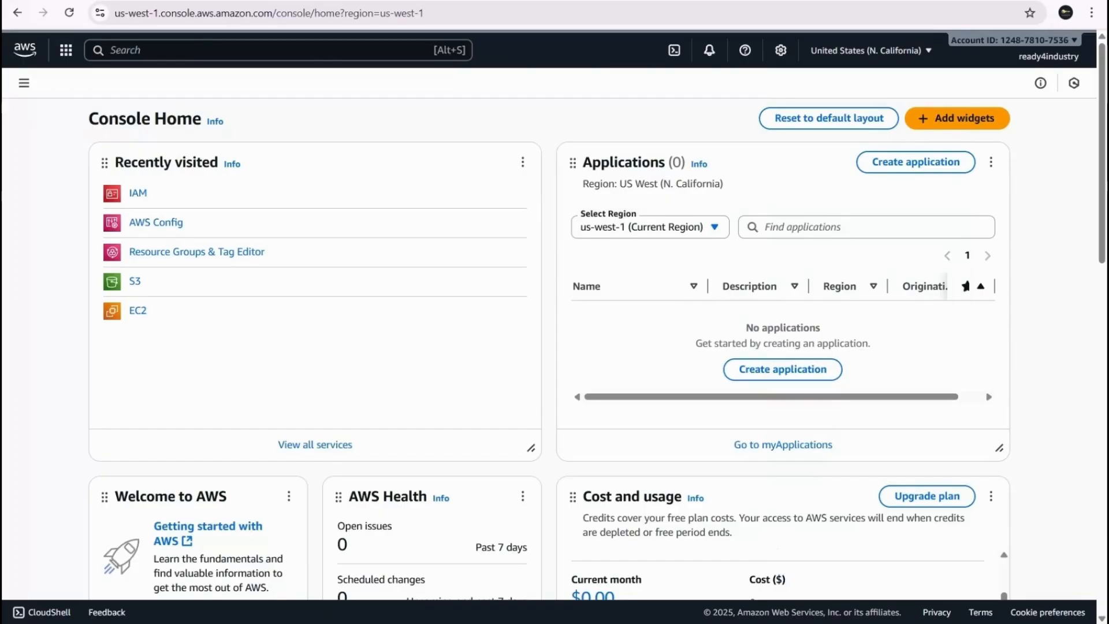
Browse the complete list of services by category and return to Console Home
click(24, 83)
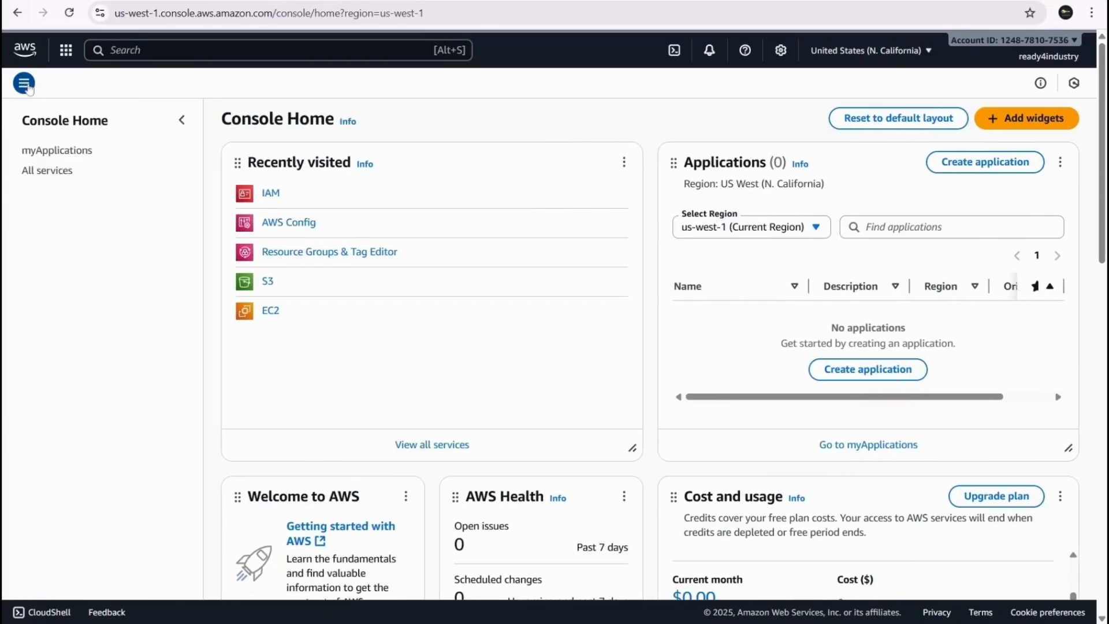
click(63, 173)
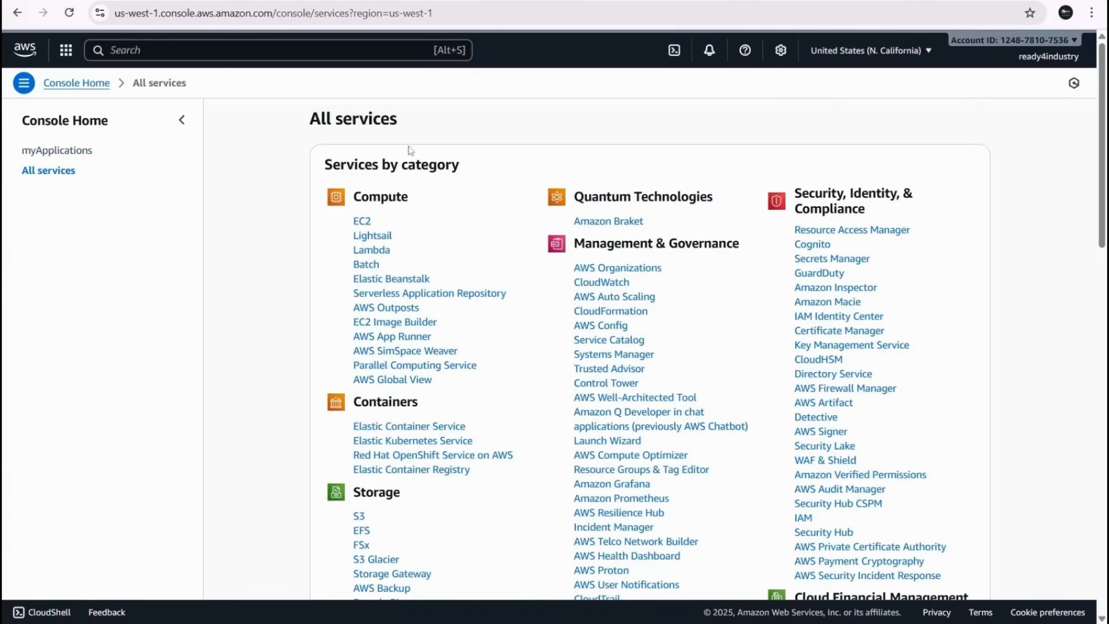
key(alt+s)
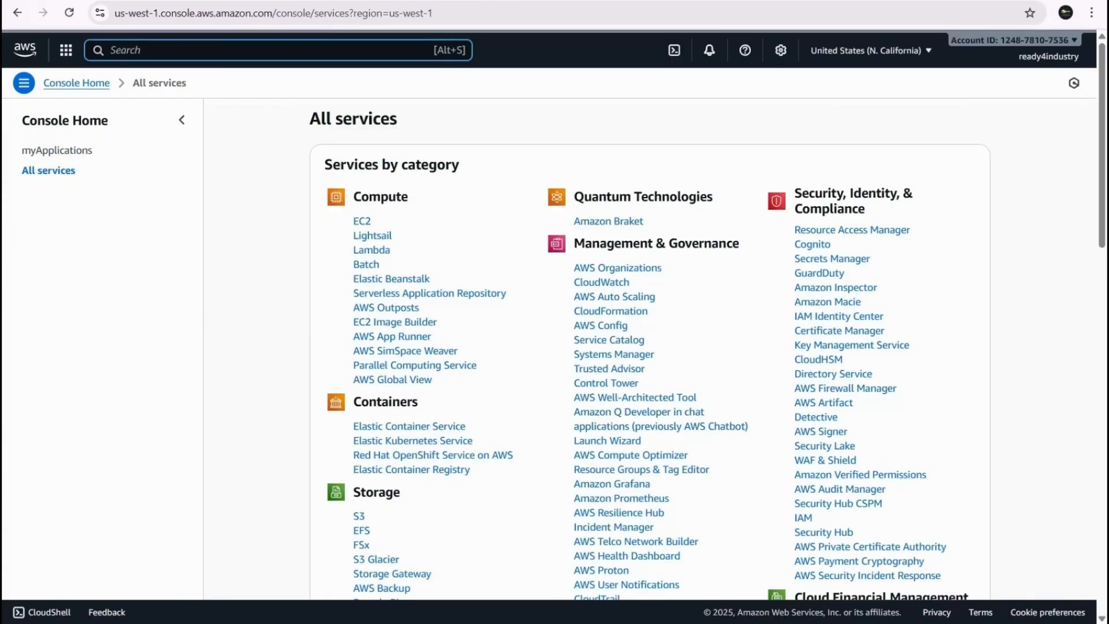
click(62, 85)
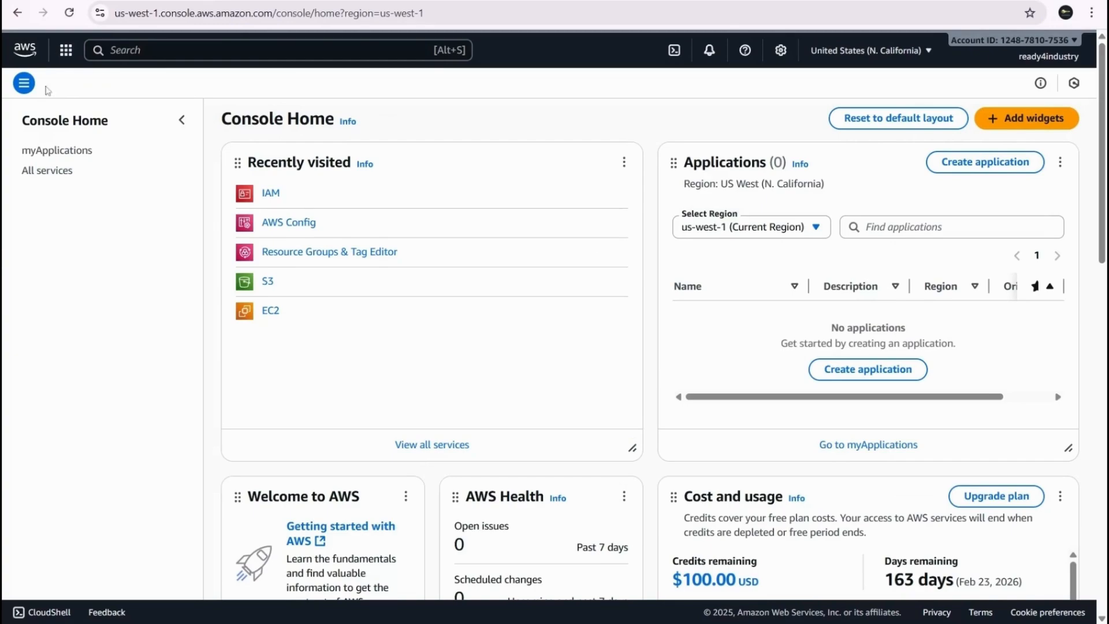
click(49, 172)
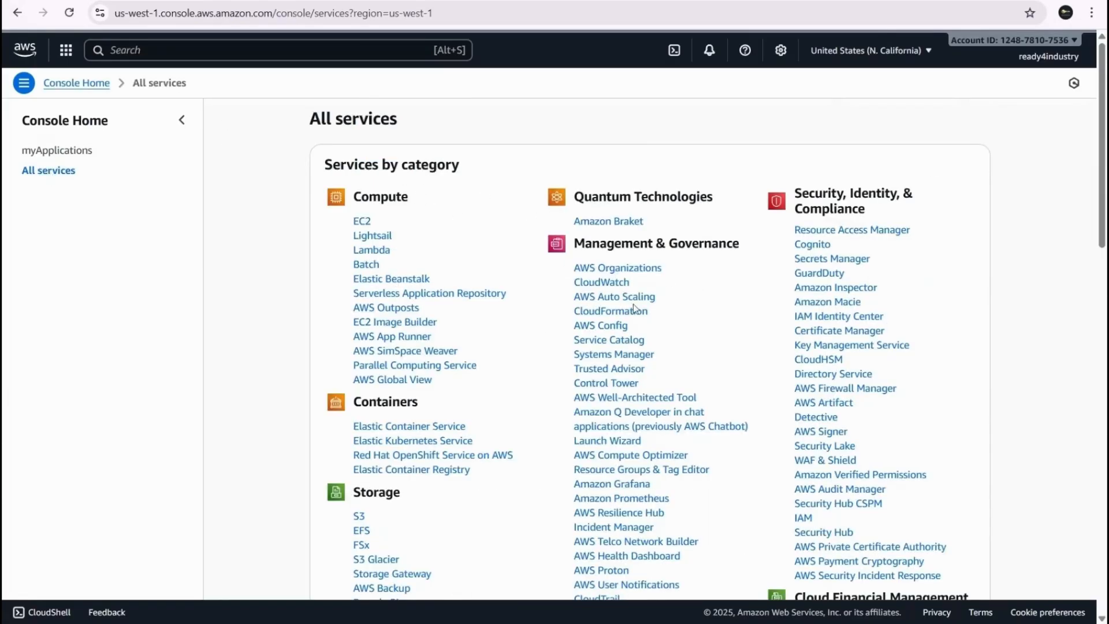
scroll(758, 415, down, 12)
scroll(759, 416, down, 4)
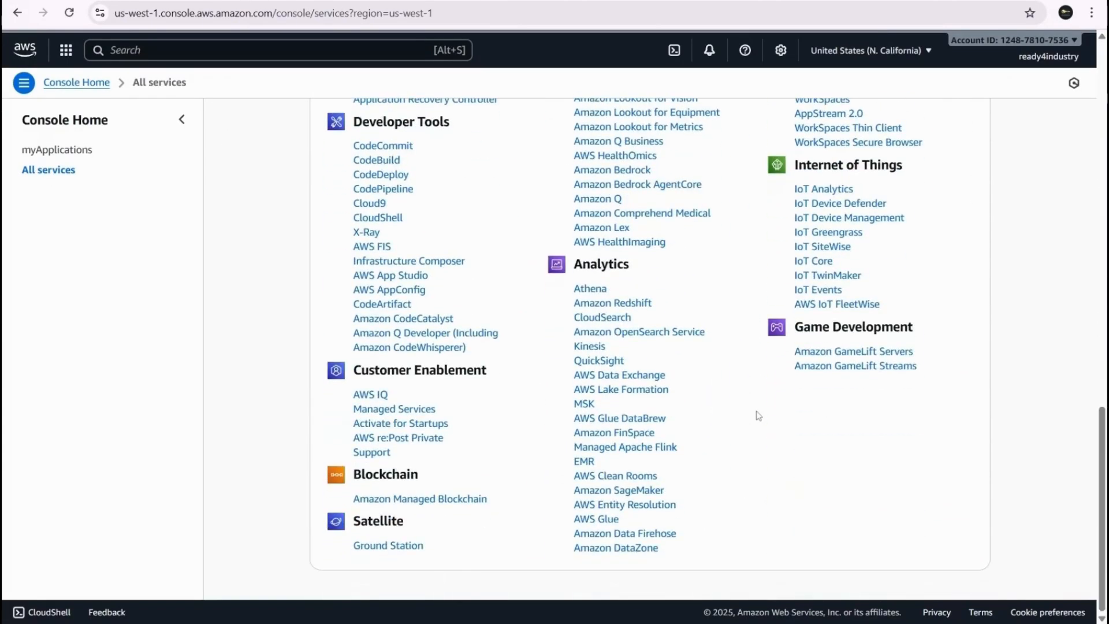
scroll(759, 416, up, 18)
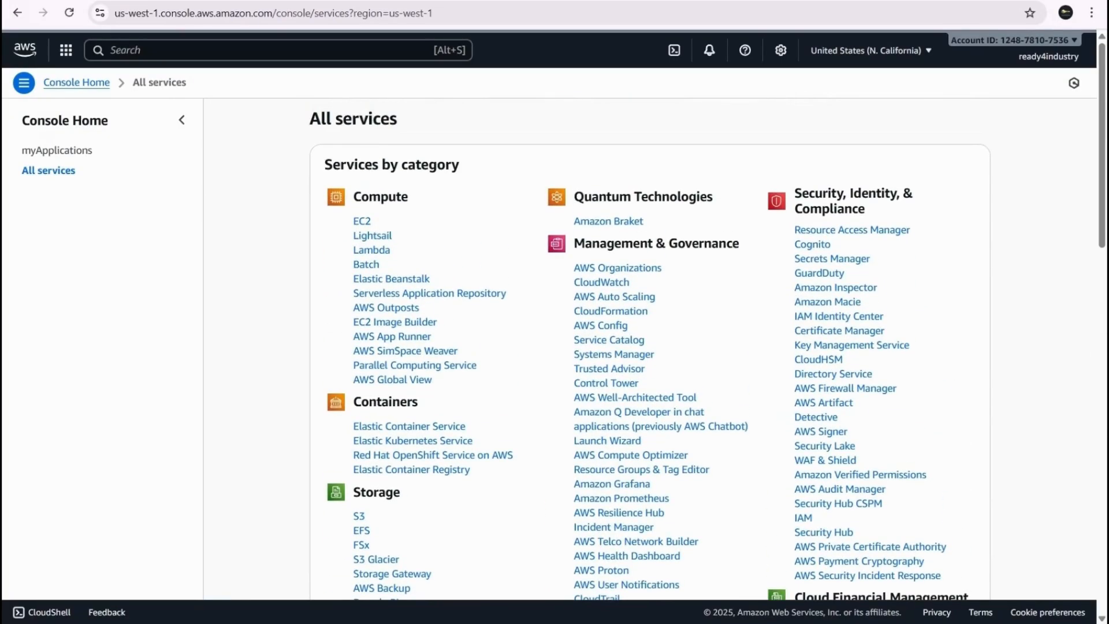
click(67, 84)
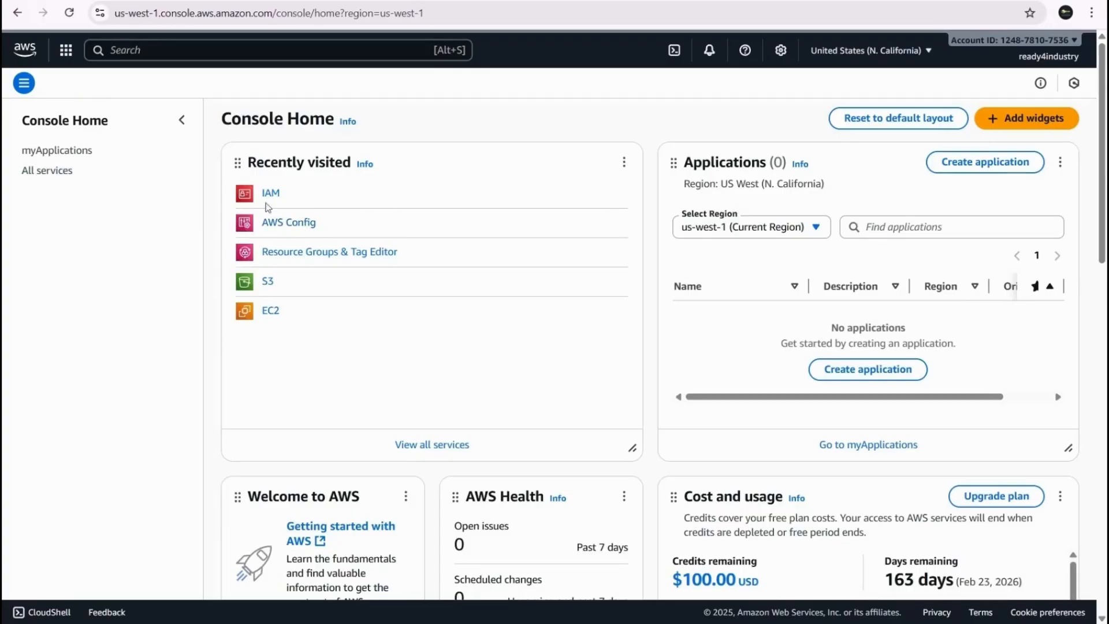
Switch the console region to Asia Pacific (Mumbai), ap-south-1
scroll(379, 291, down, 2)
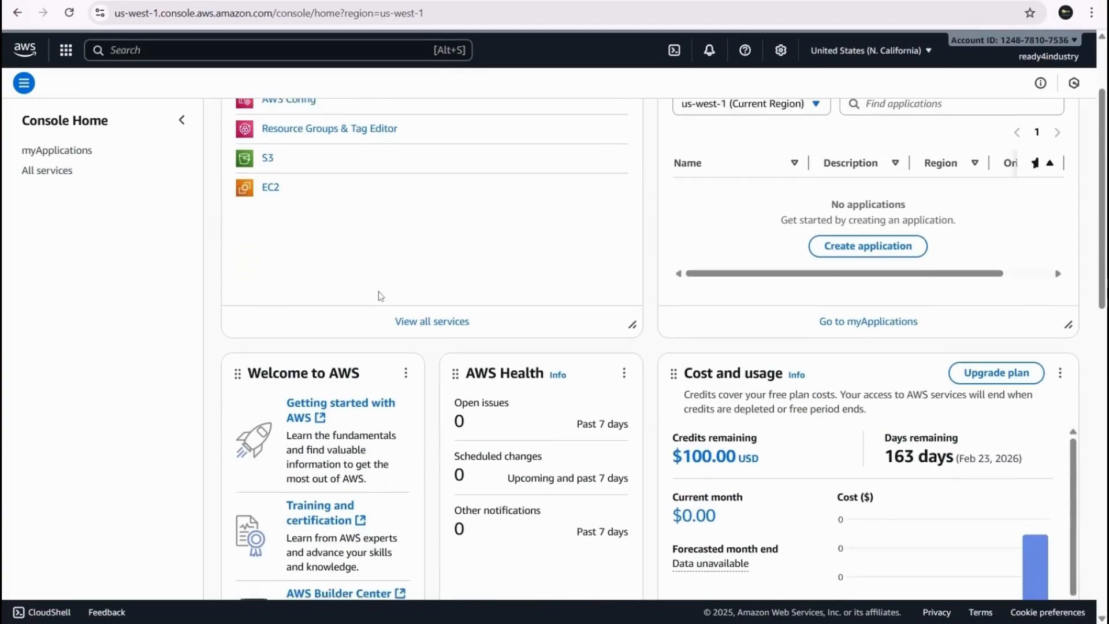
scroll(650, 349, up, 2)
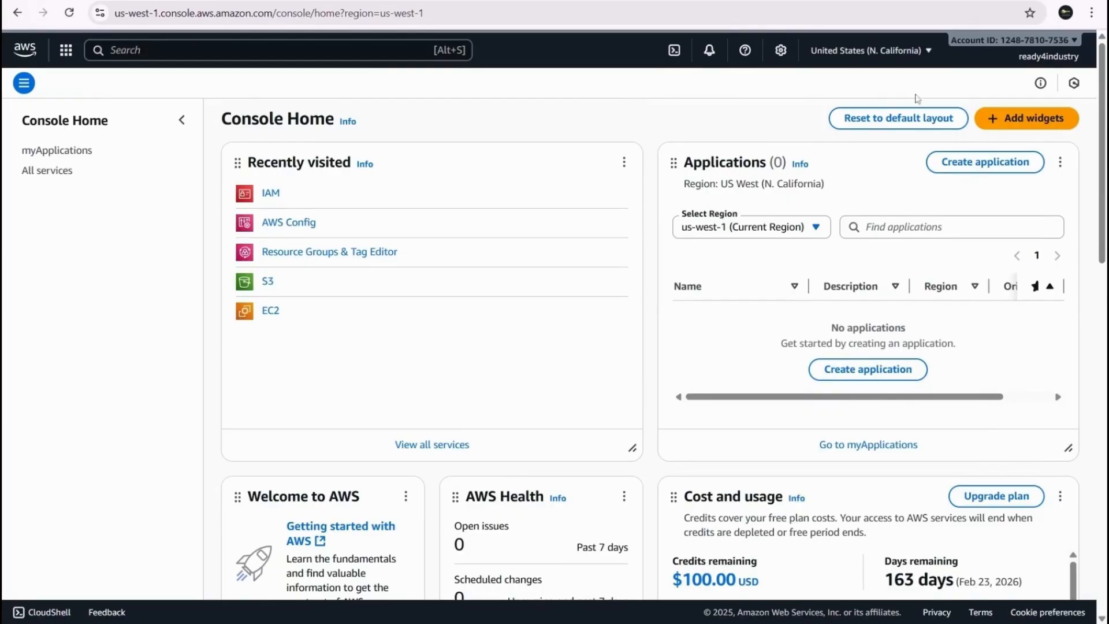
click(875, 65)
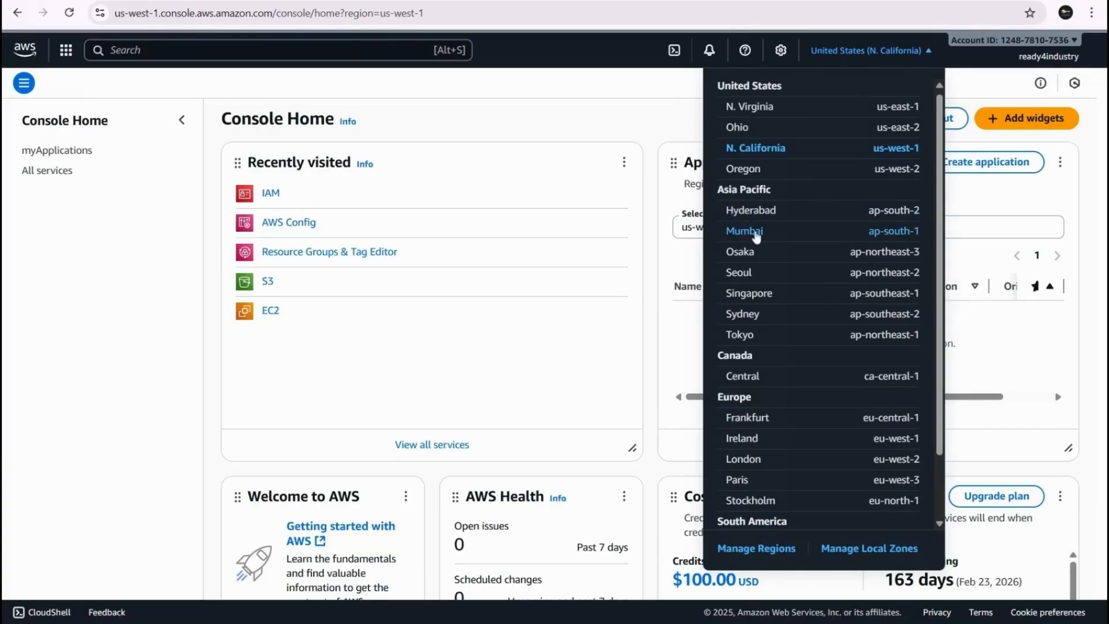
click(906, 234)
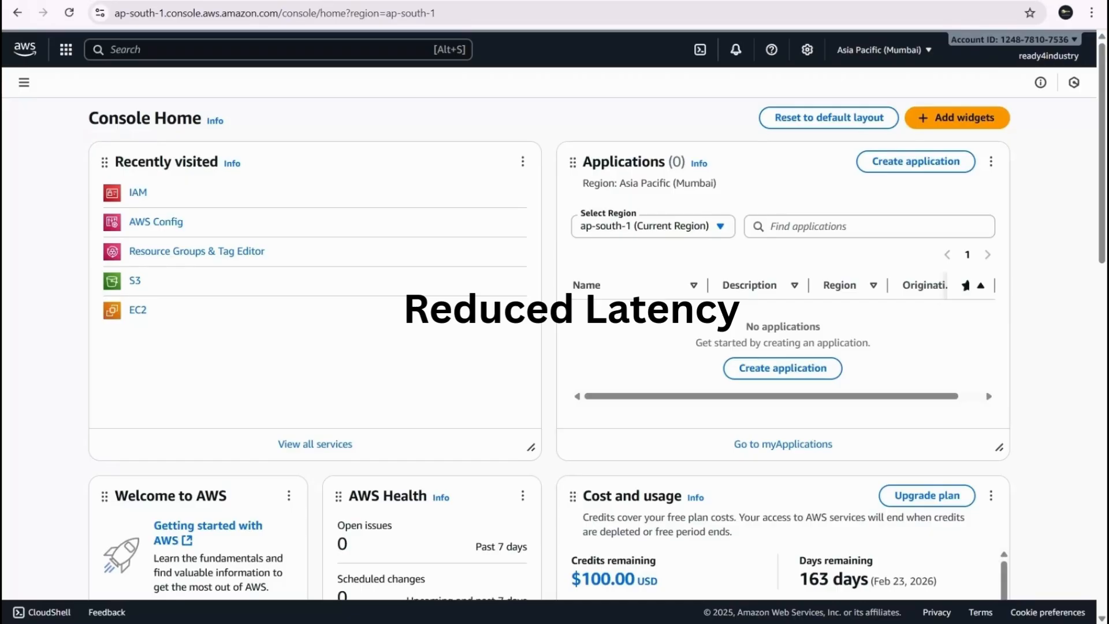
Open the IAM dashboard from the recently visited services and again by searching for "IAM"
scroll(555, 347, down, 1)
scroll(555, 347, down, 1)
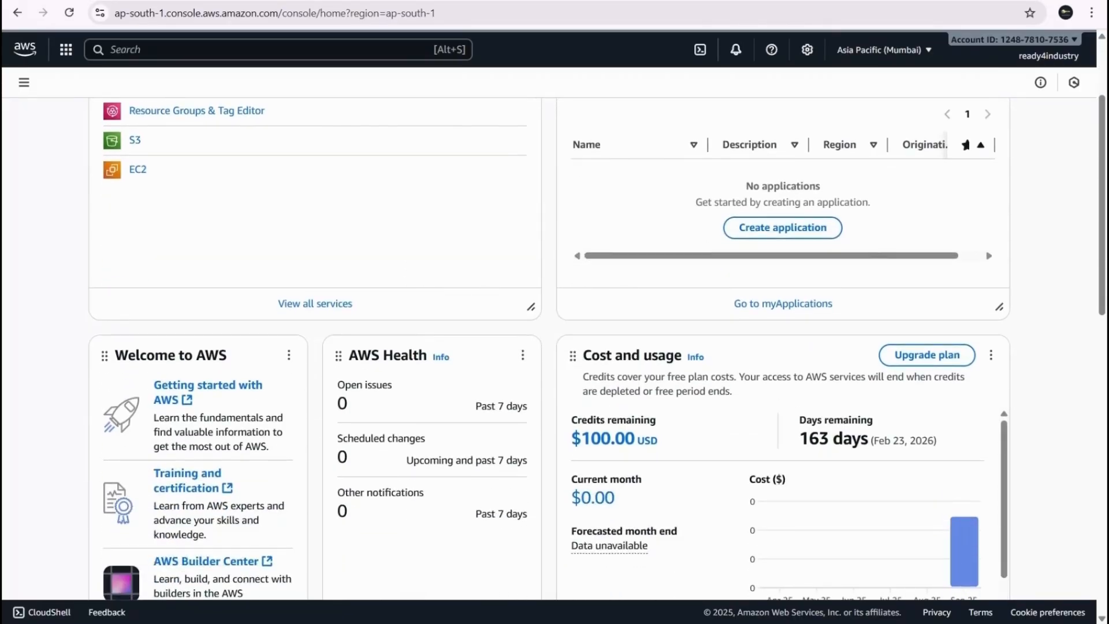
scroll(554, 346, up, 2)
click(139, 191)
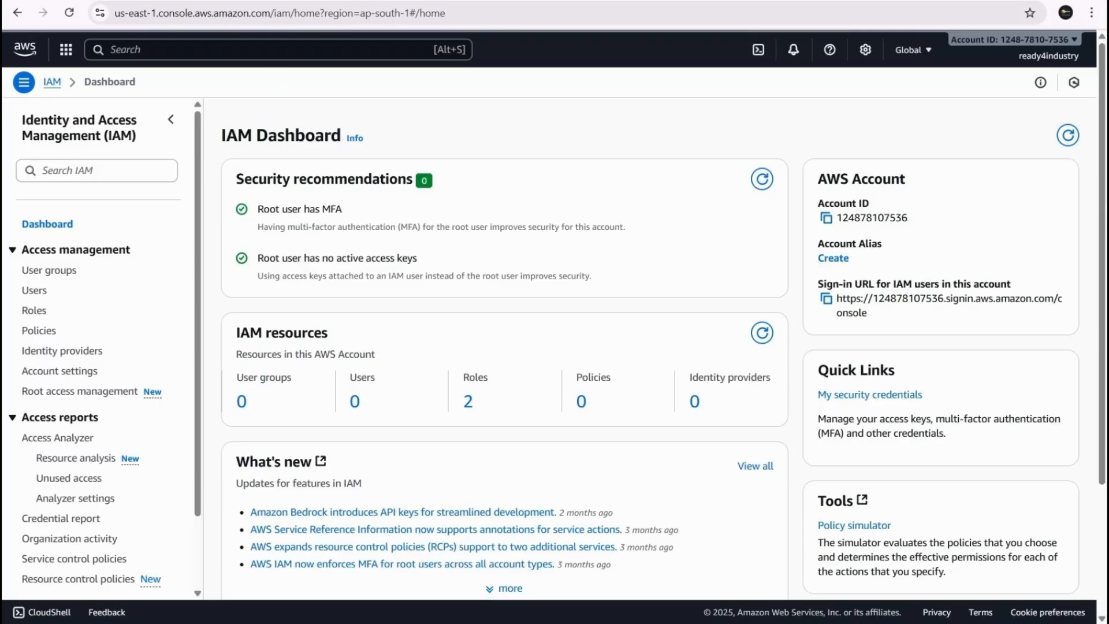
key(alt+s)
text(IAM)
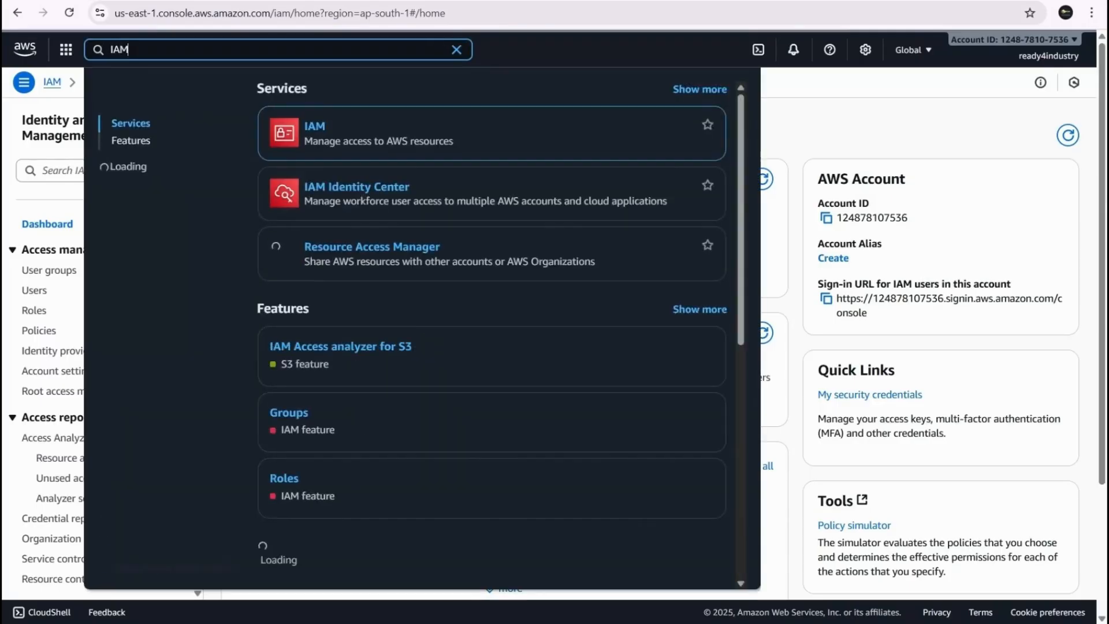
click(326, 135)
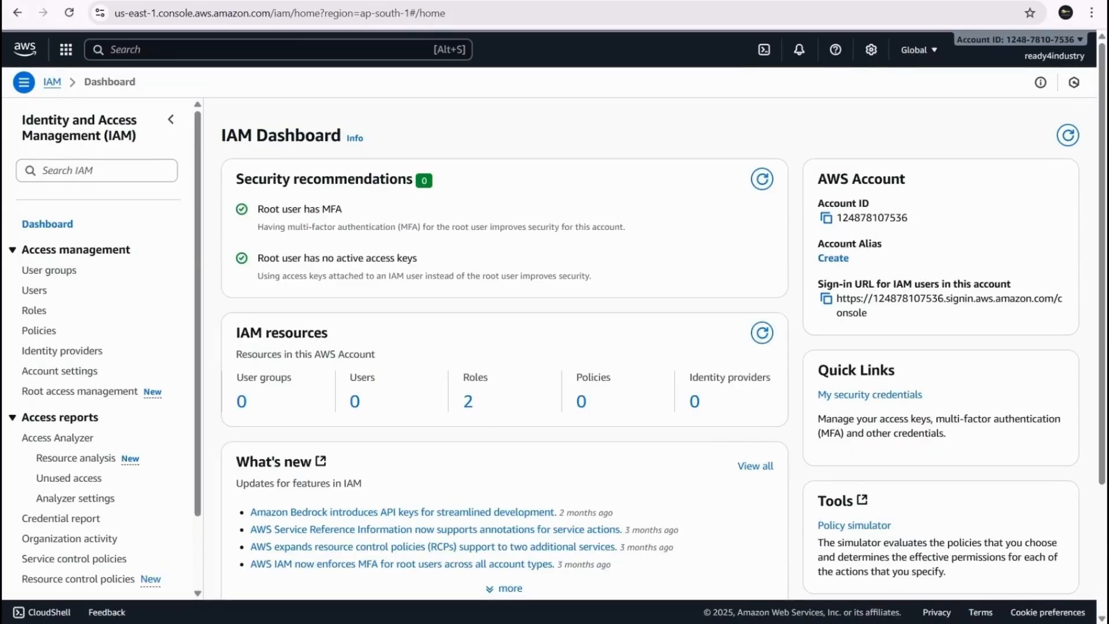
Start creating an IAM user named Mycloudadmin and provide it with access to the AWS Management Console
scroll(465, 254, down, 3)
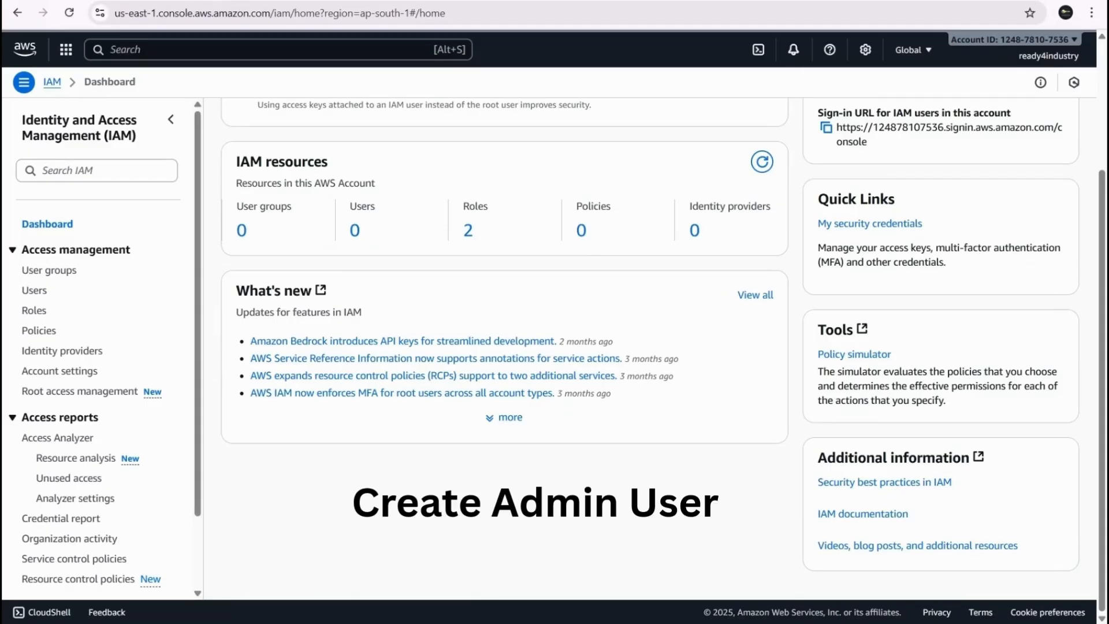
click(36, 291)
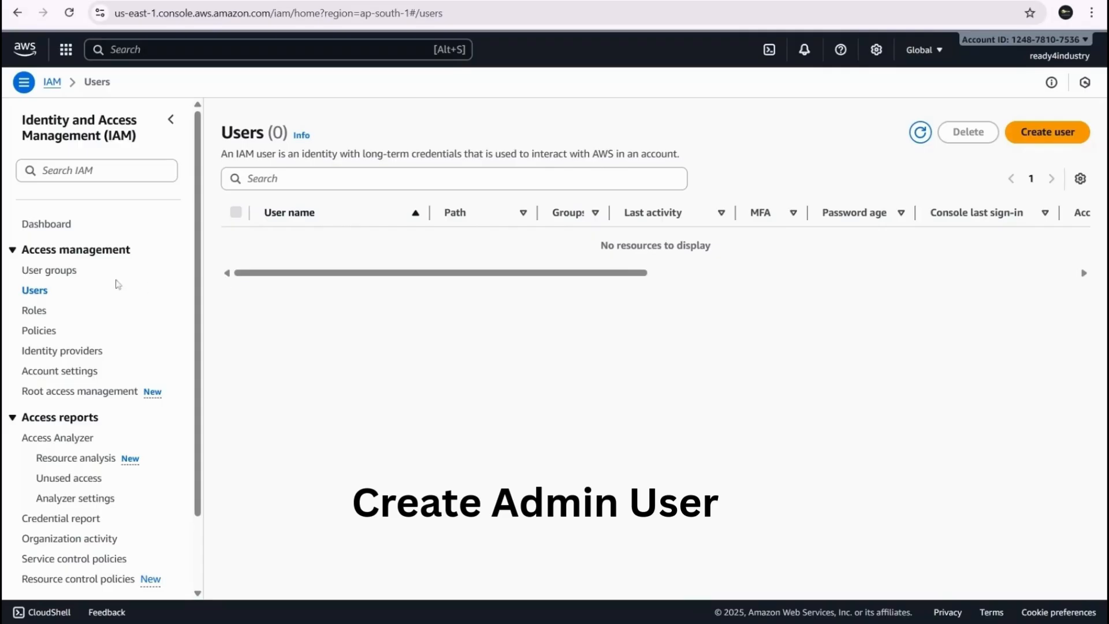
click(1048, 132)
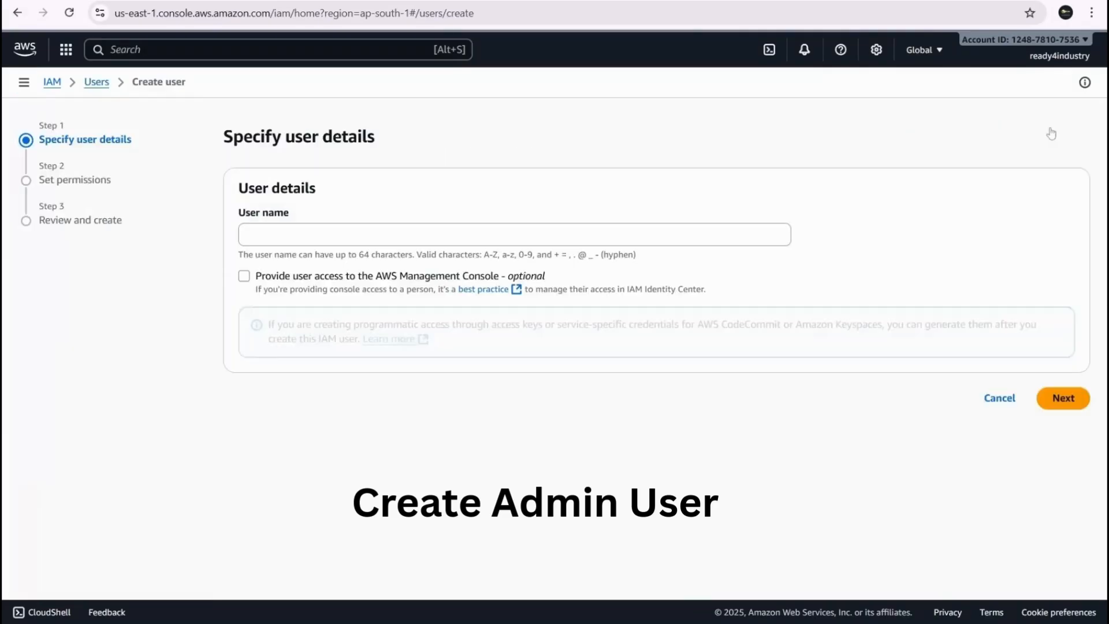
click(434, 235)
text(My)
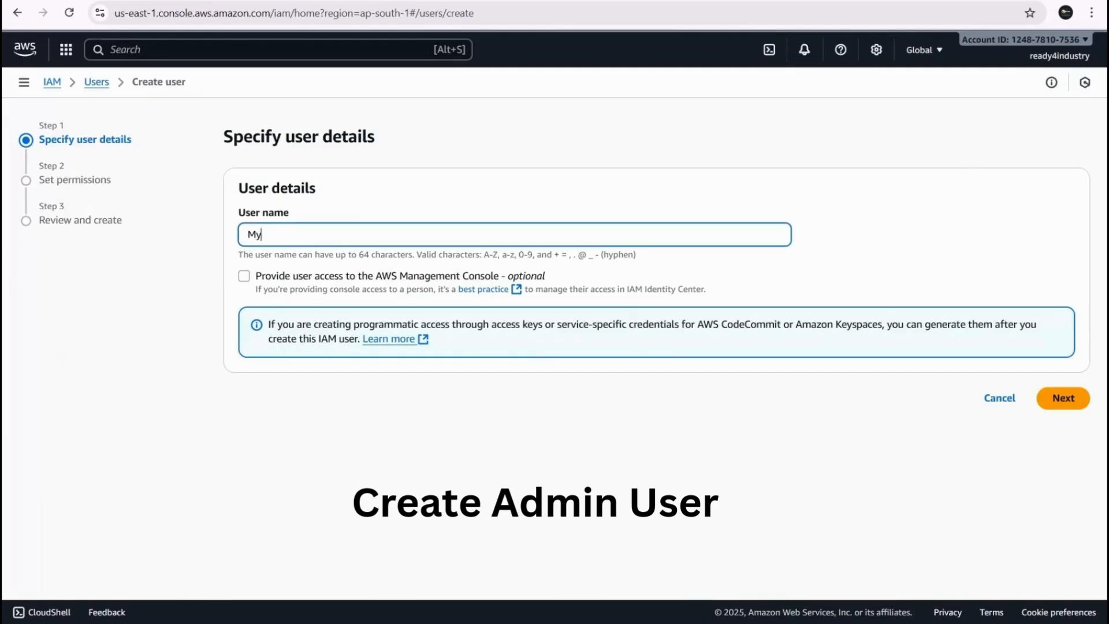
text(cloudadmin)
click(244, 276)
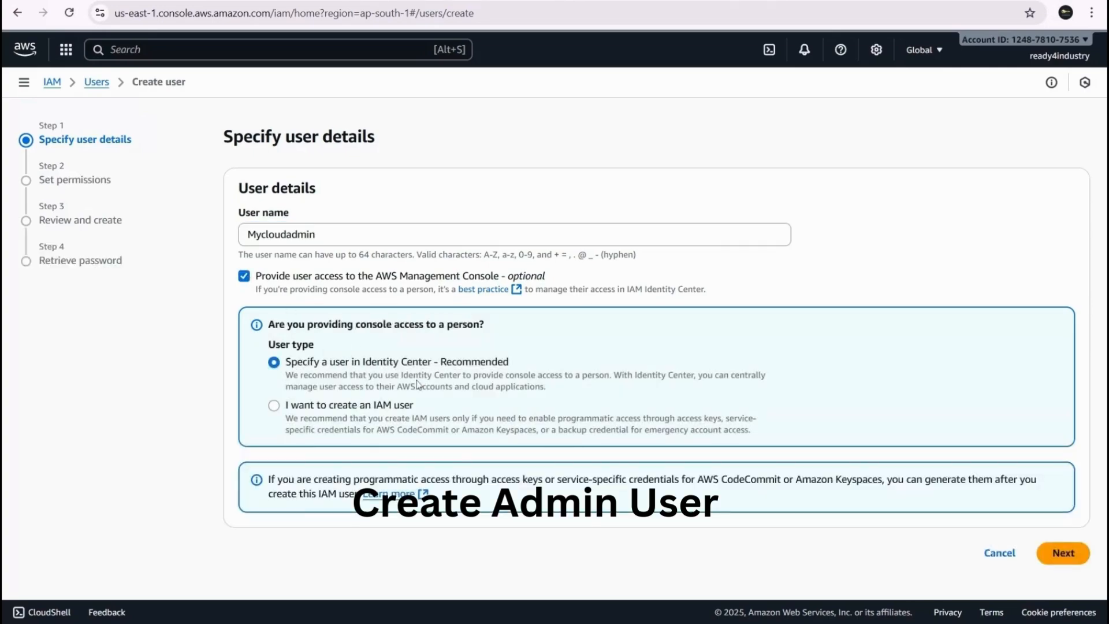
click(1071, 554)
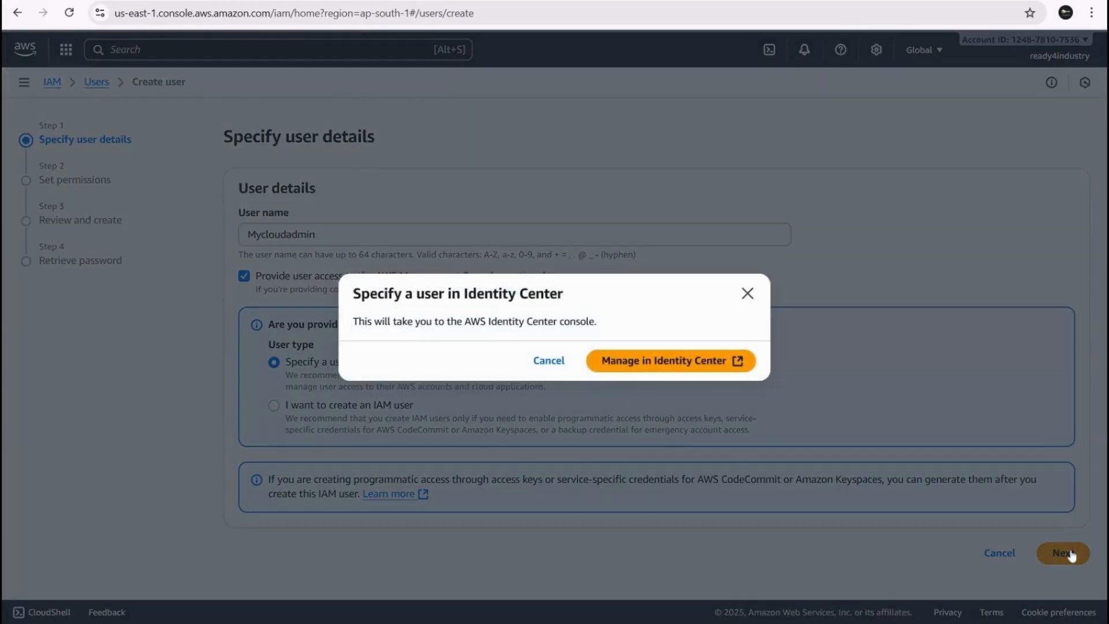
click(692, 363)
click(554, 363)
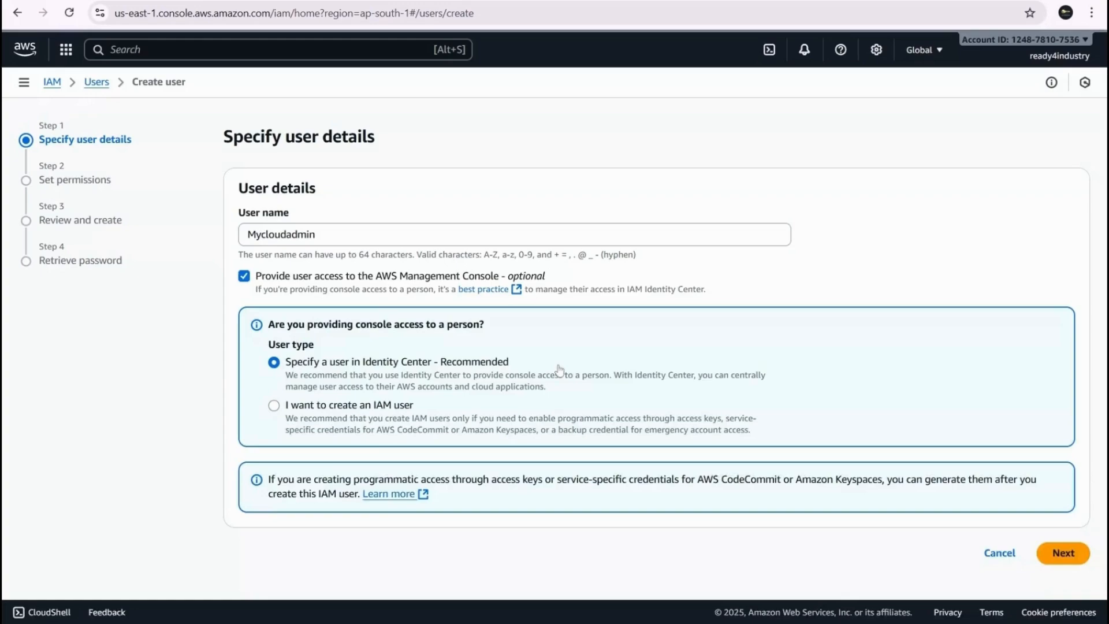
Set the user type to IAM user and enter a custom console password for the new user
click(274, 405)
scroll(425, 414, down, 3)
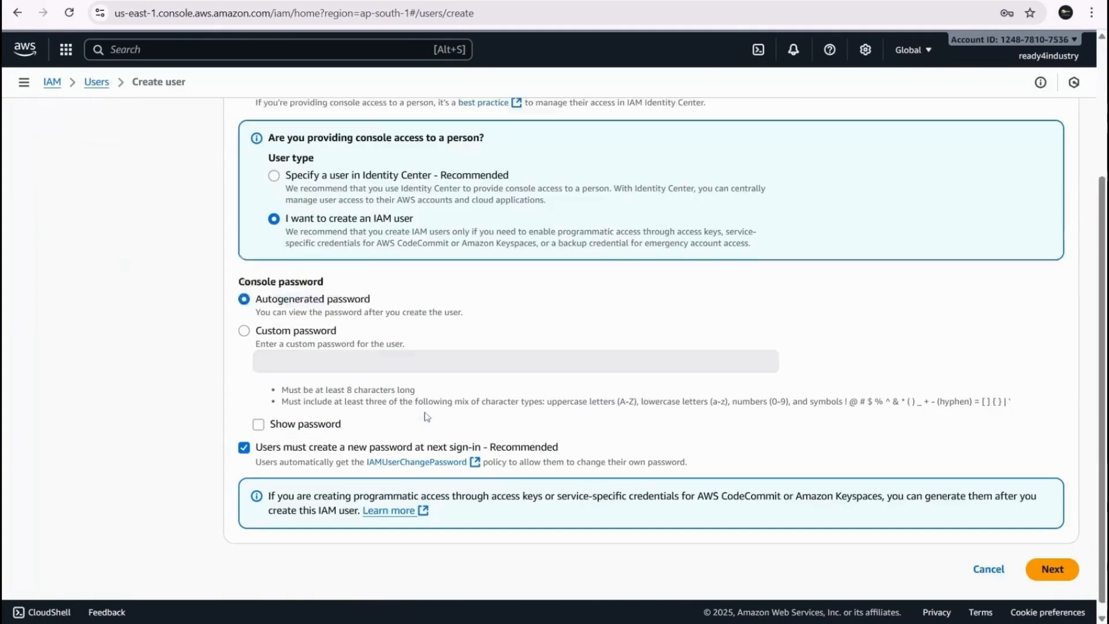
click(244, 331)
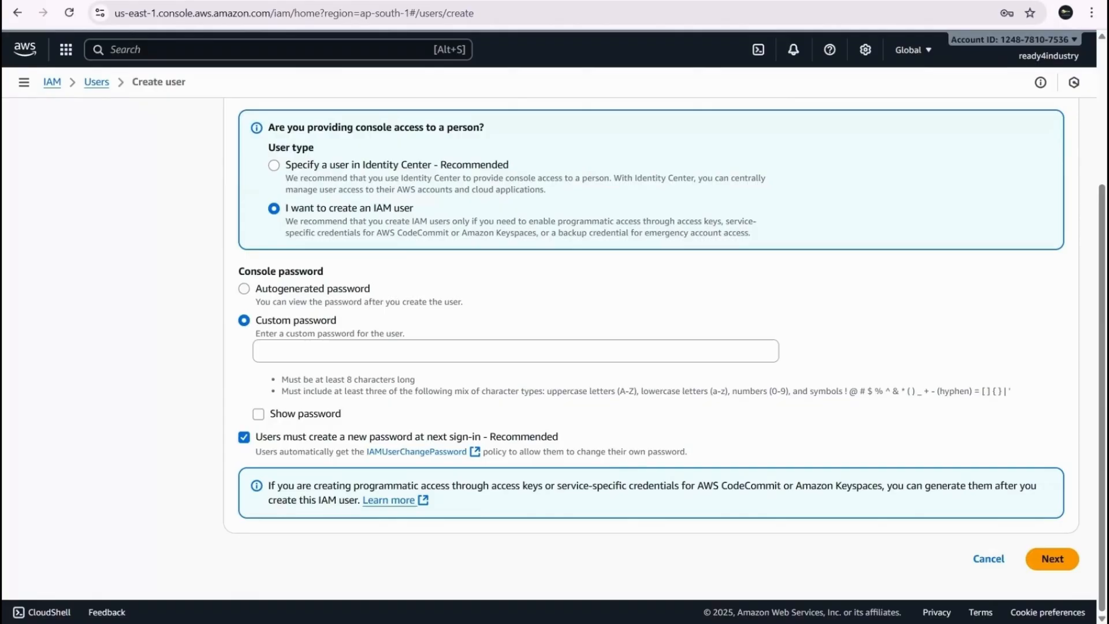
click(515, 351)
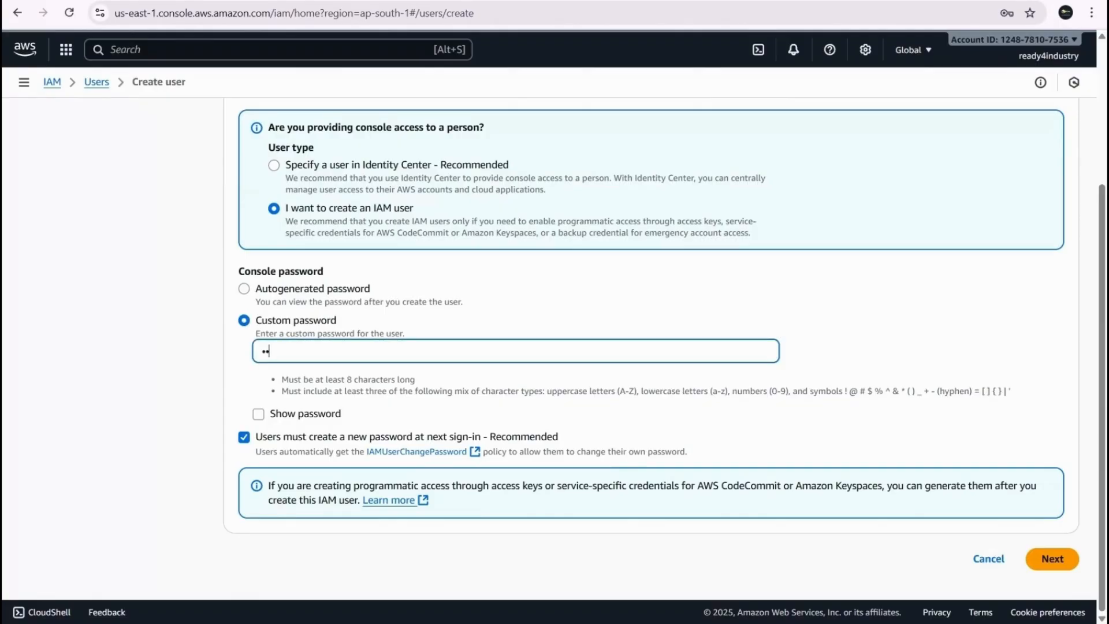
text(•••••••••)
Remove the requirement to create a new password at next sign-in and proceed to setting permissions
click(640, 427)
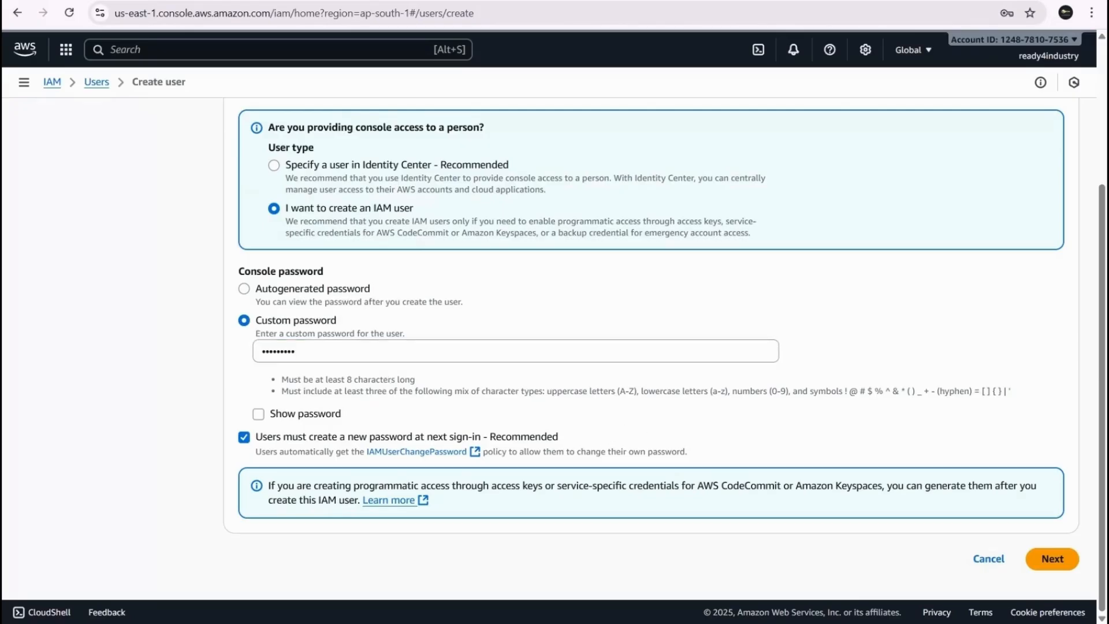
click(244, 436)
click(1052, 559)
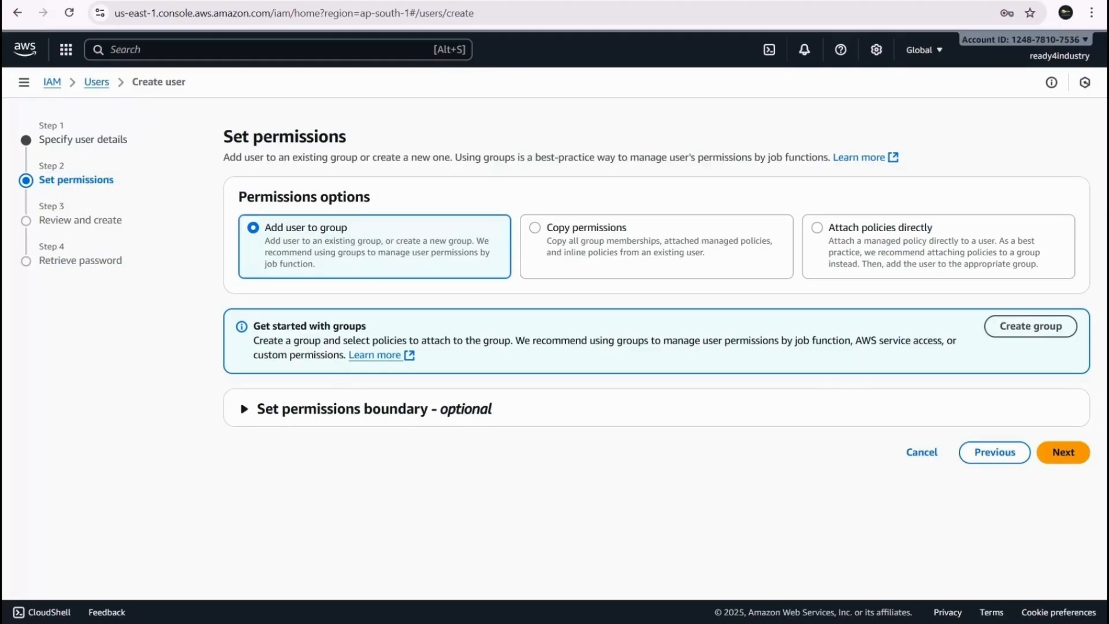
Start a new user group and find and select the AdministratorAccess policy for it
click(1041, 335)
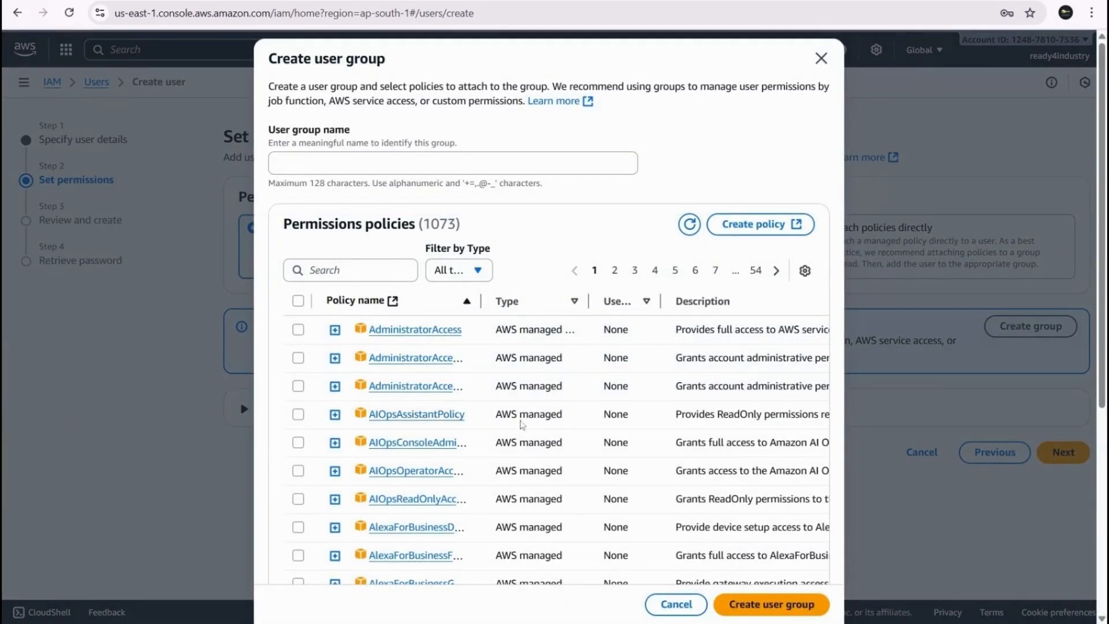
click(350, 270)
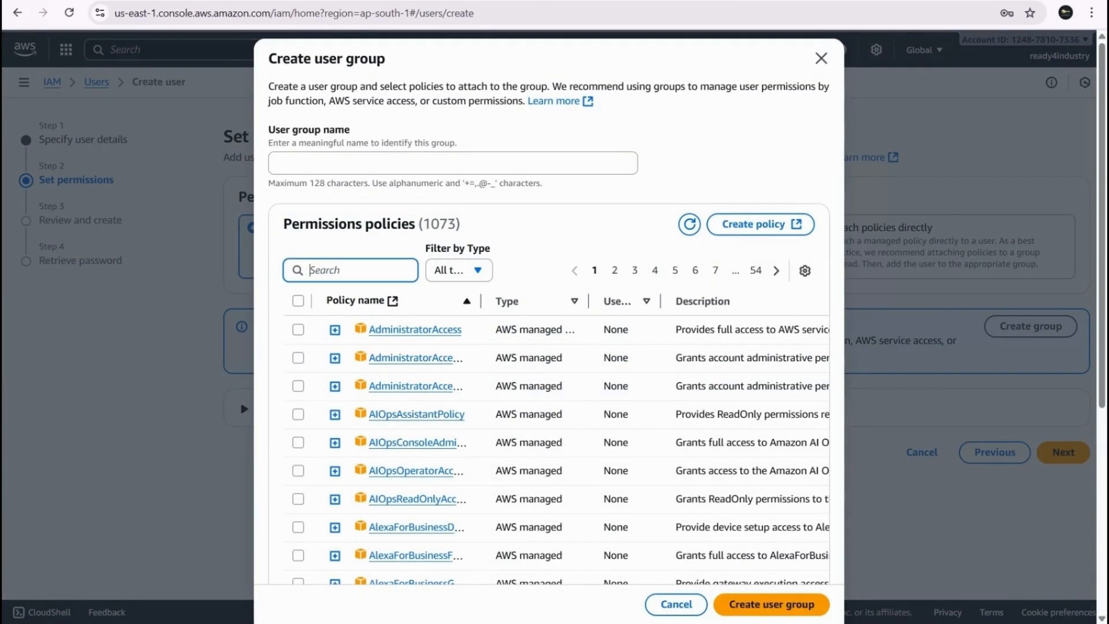
text(adm)
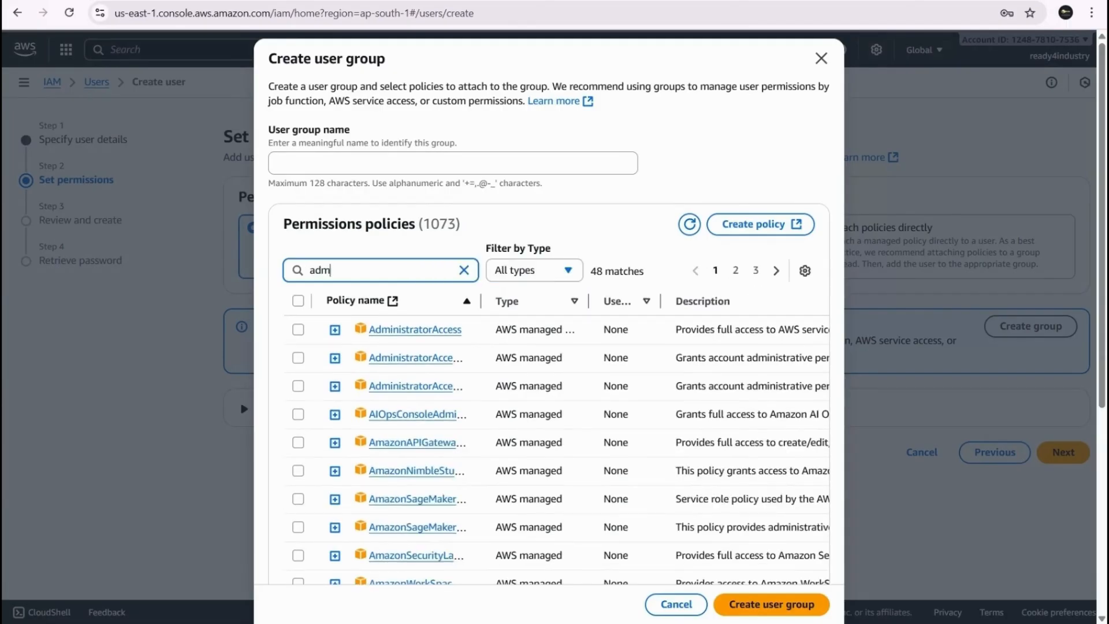
text(inistraror)
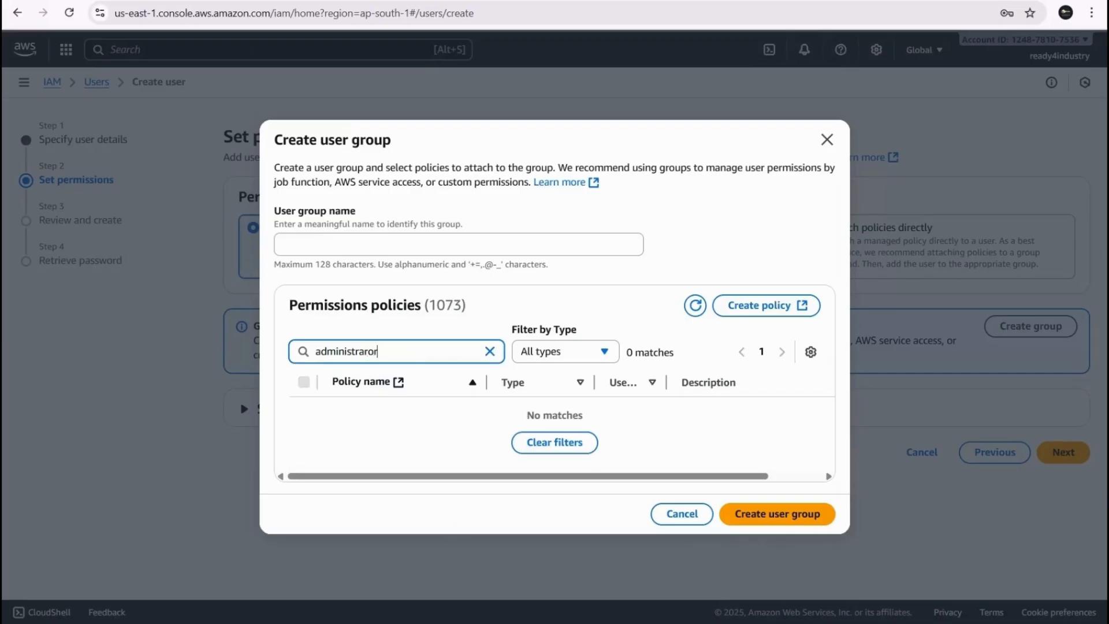
text(ace)
key(BackSpace)
key(BackSpace)
key(BackSpace)
key(BackSpace)
key(BackSpace)
key(BackSpace)
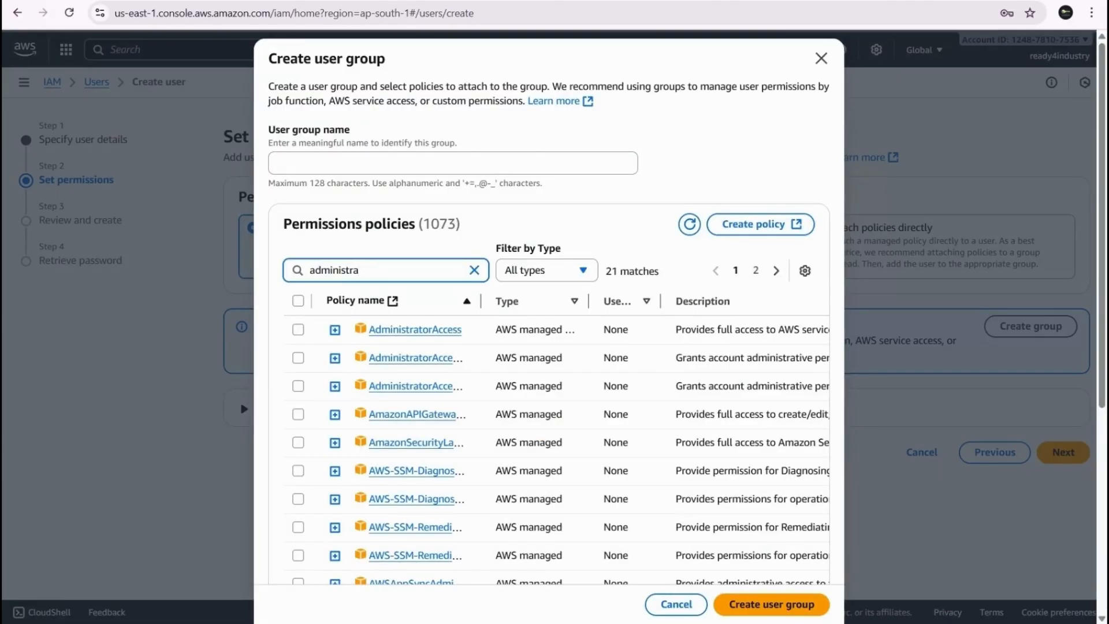
text(toraccess)
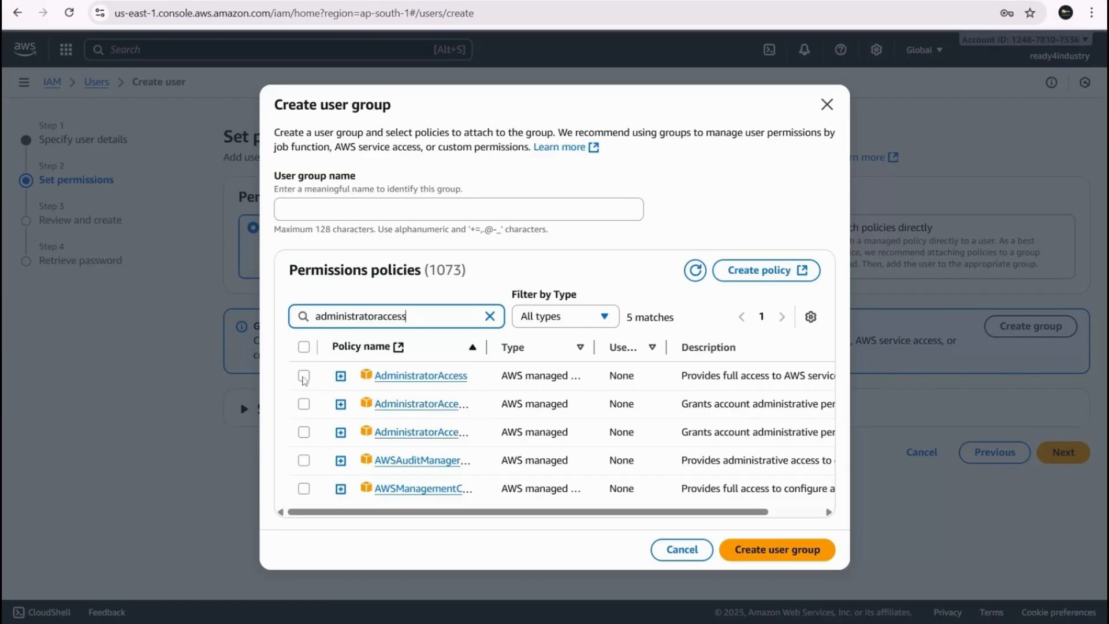
click(303, 377)
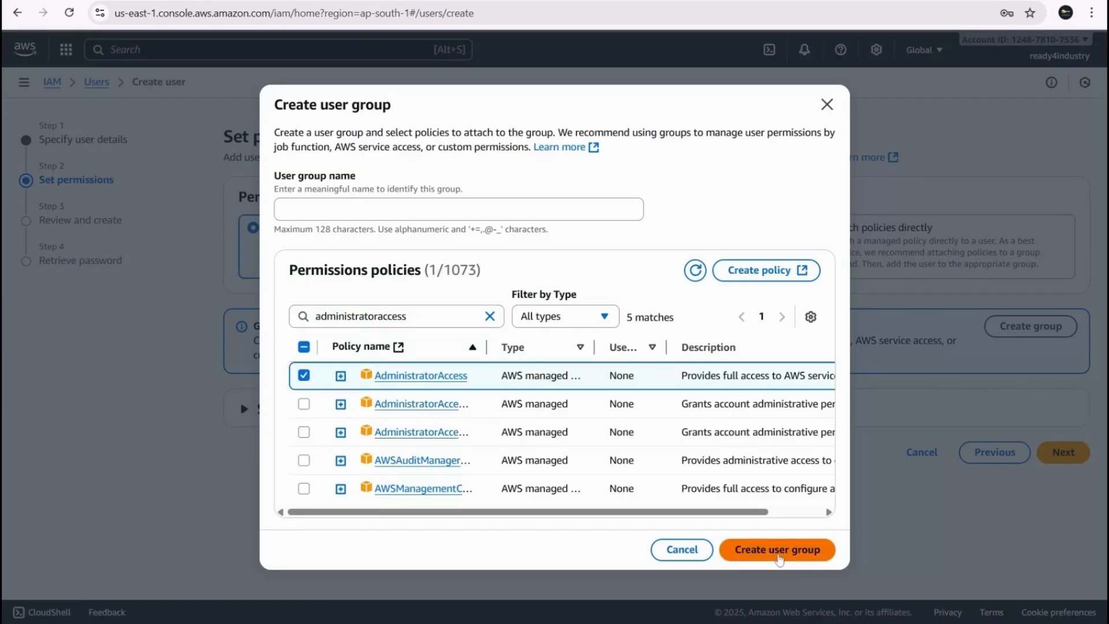
Name the user group Admins and create it with the selected policy
click(779, 555)
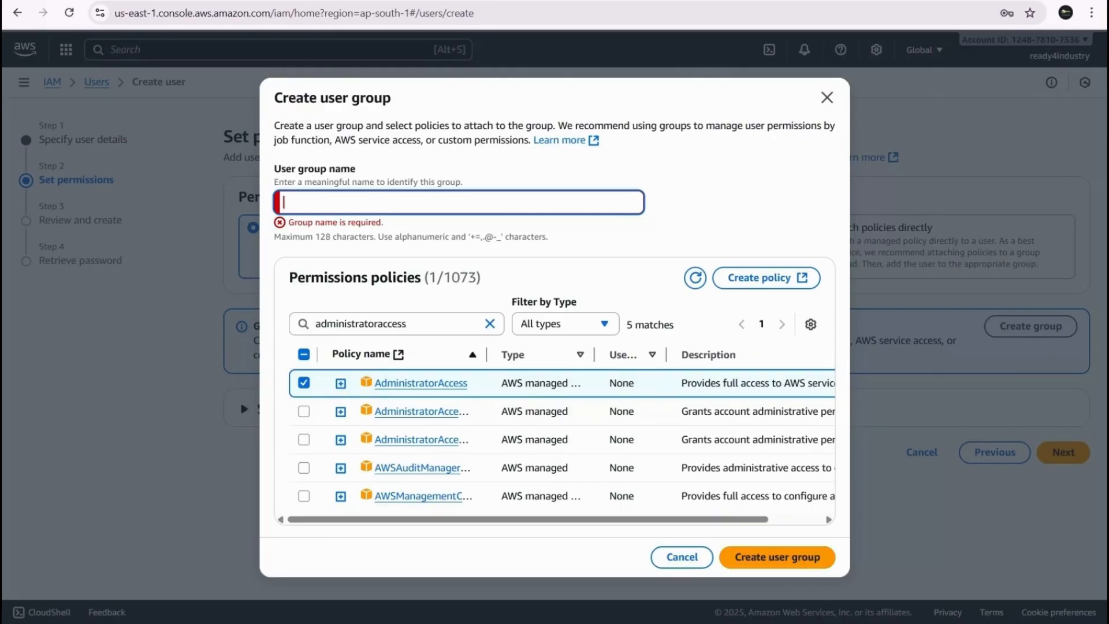
click(370, 202)
text(Admins)
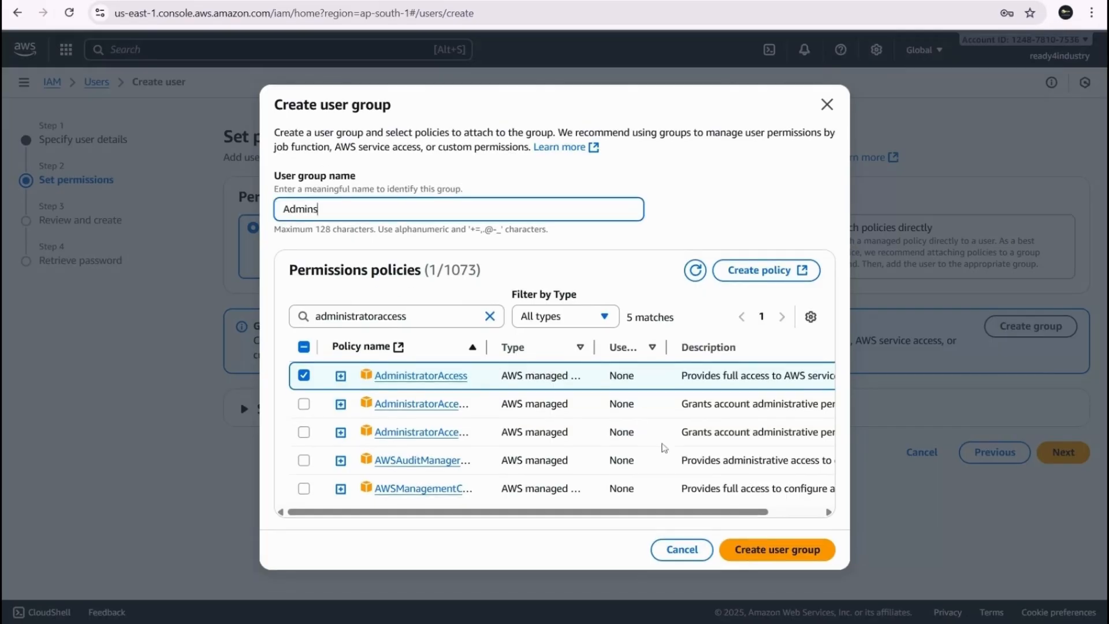
click(787, 554)
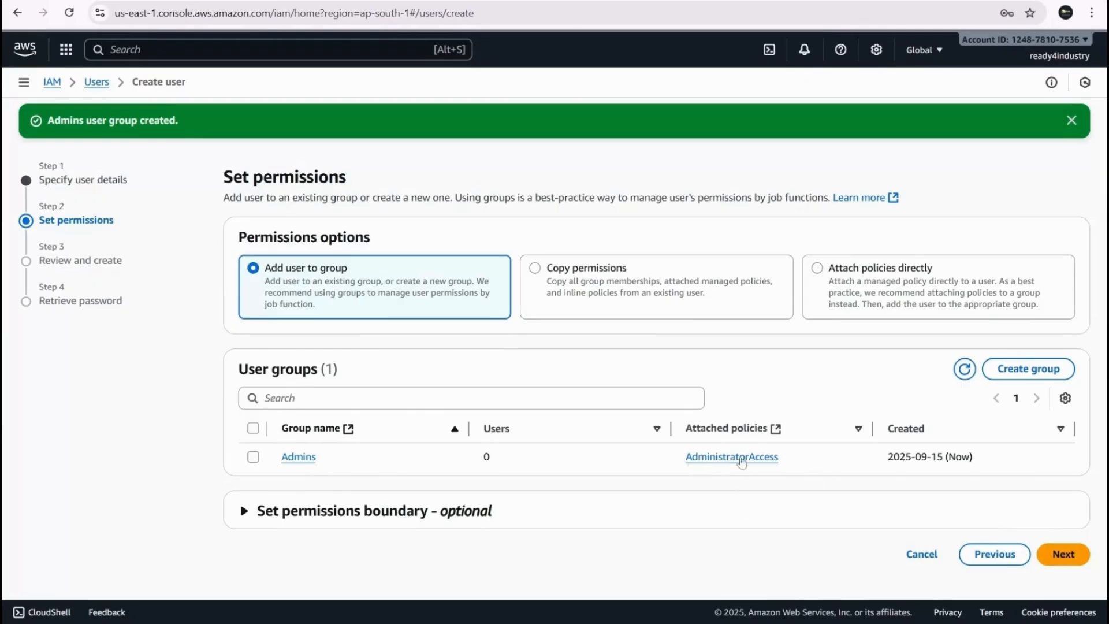
Continue to the review without selecting a group for the user and create the user Mycloudadmin
click(1077, 557)
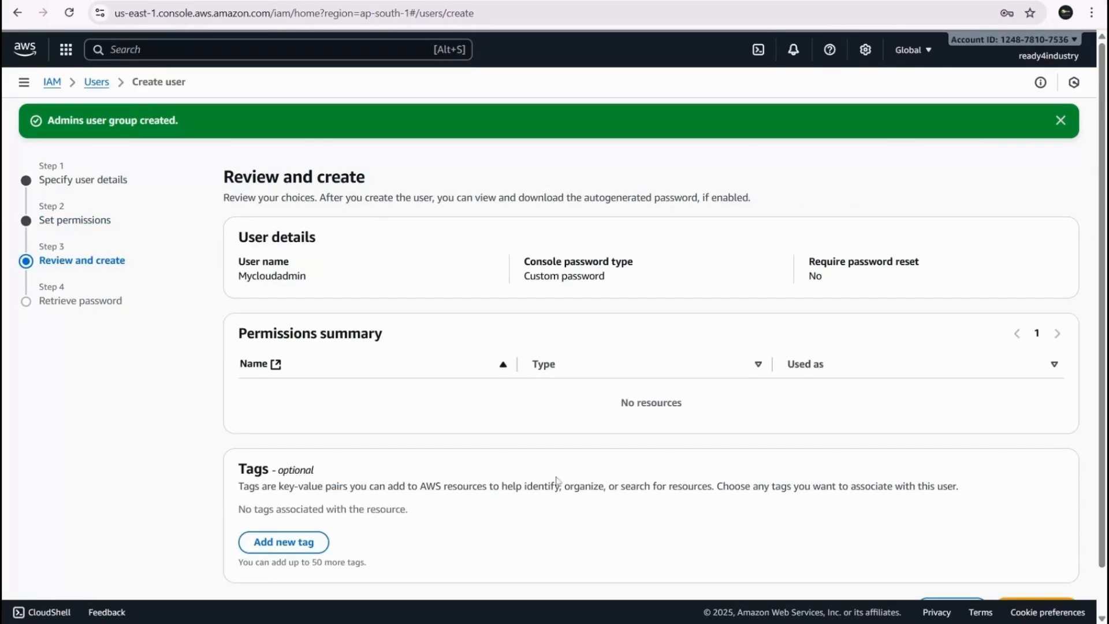
scroll(555, 485, down, 1)
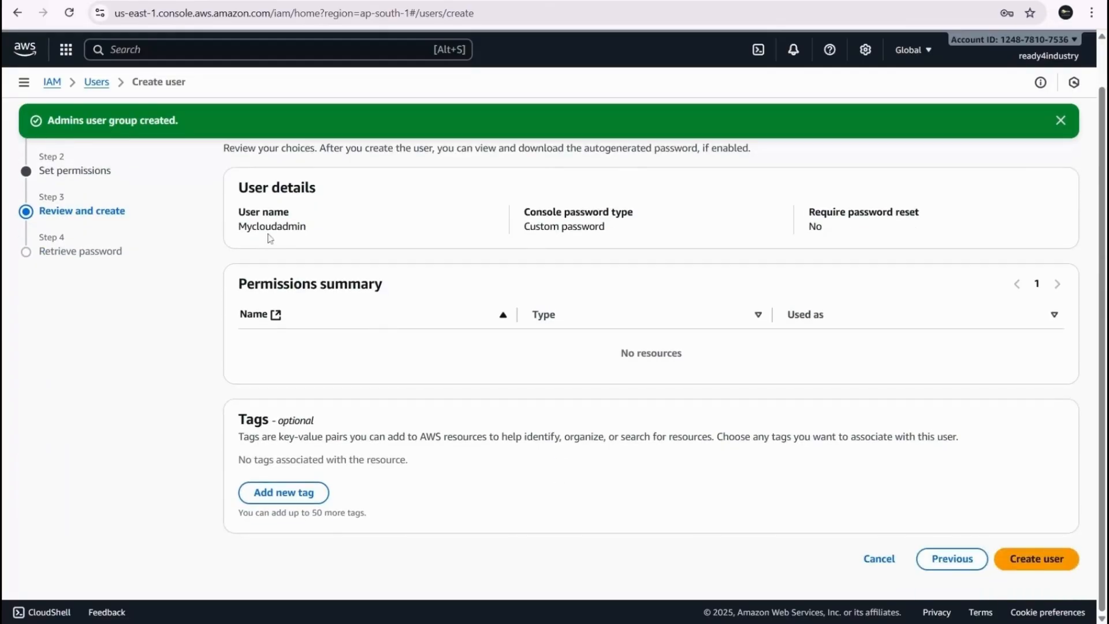
click(1049, 562)
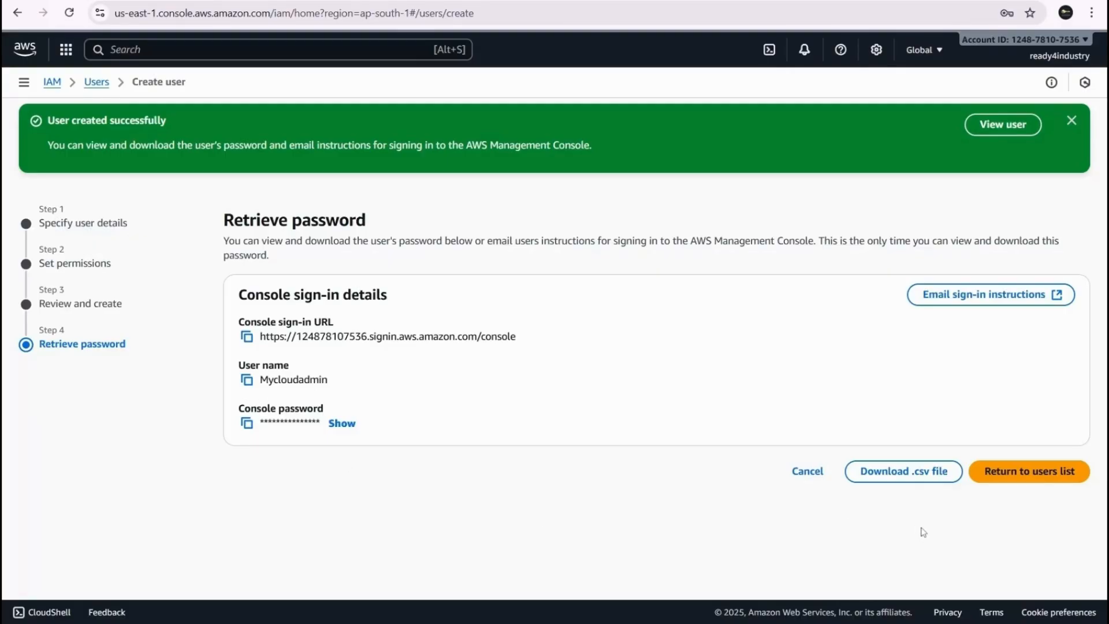
Download the console sign-in details of Mycloudadmin as a .csv file
click(1045, 478)
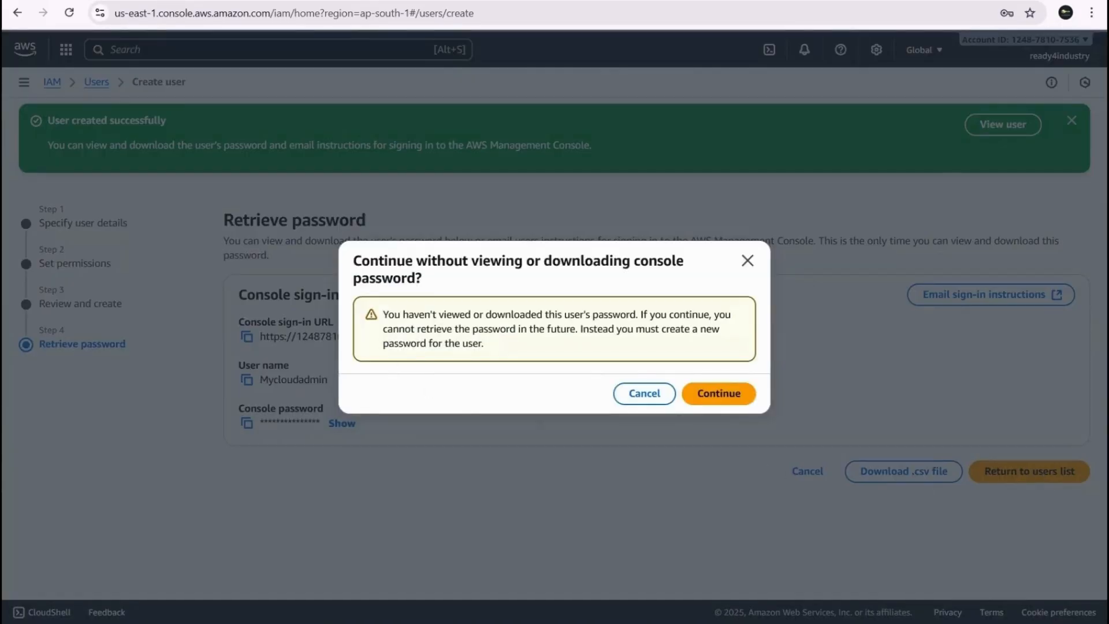
click(747, 261)
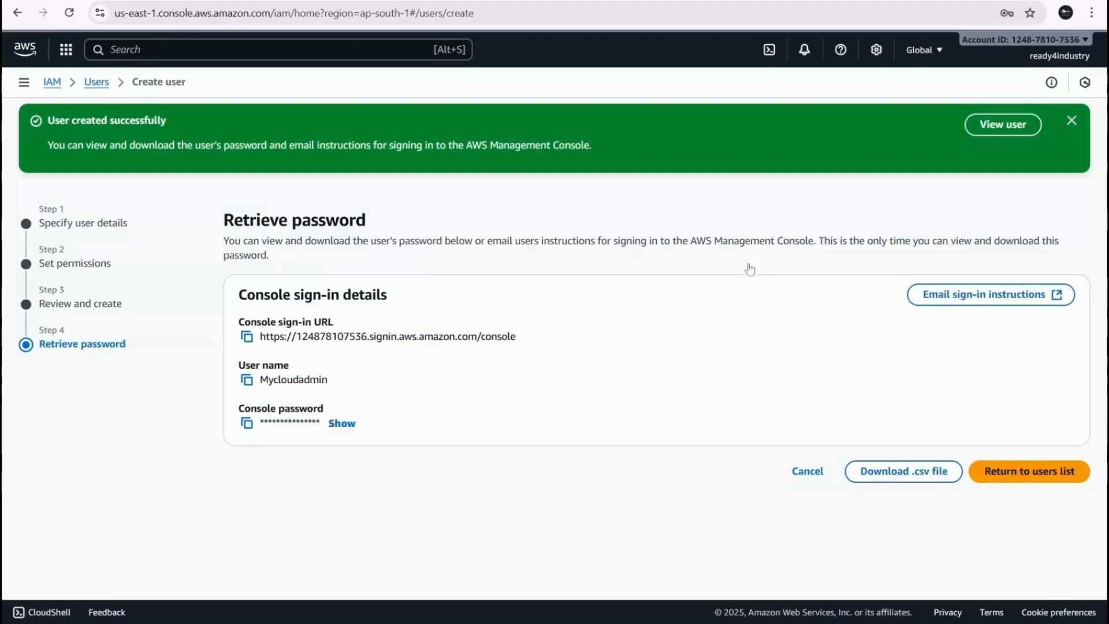
click(918, 478)
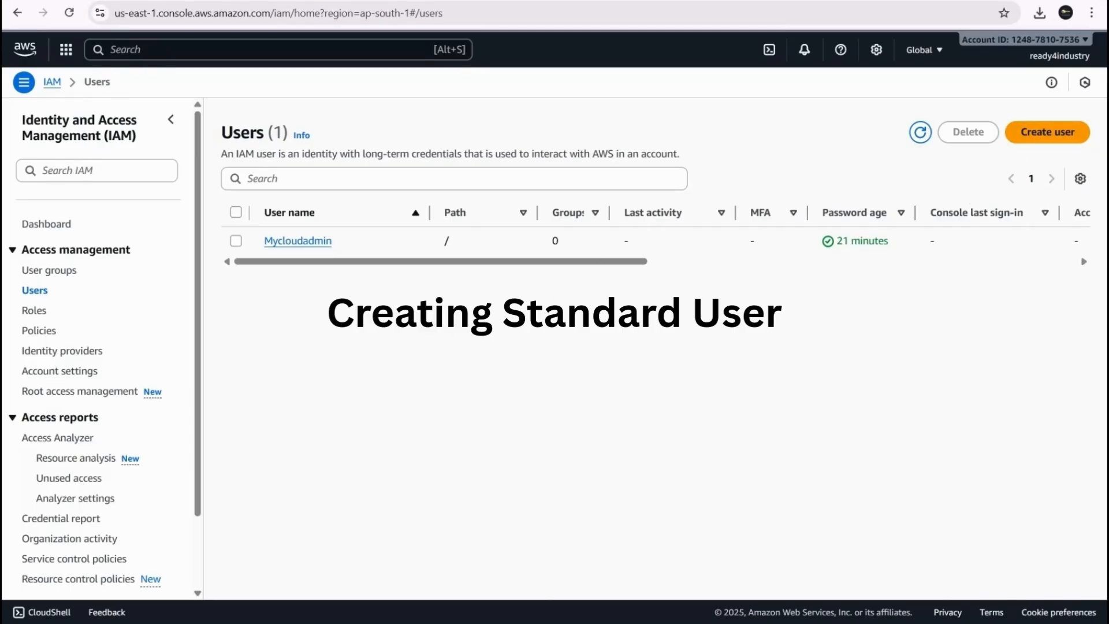
Start creating a user named MystandardUser with AWS Management Console access and IAM user as the user type
click(1060, 136)
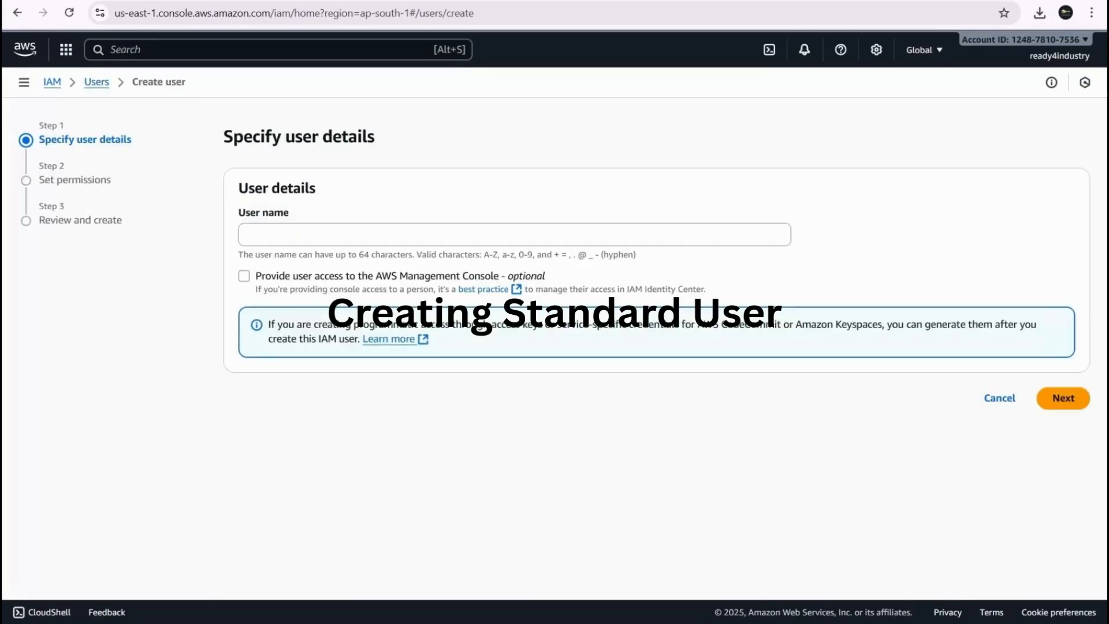
click(514, 235)
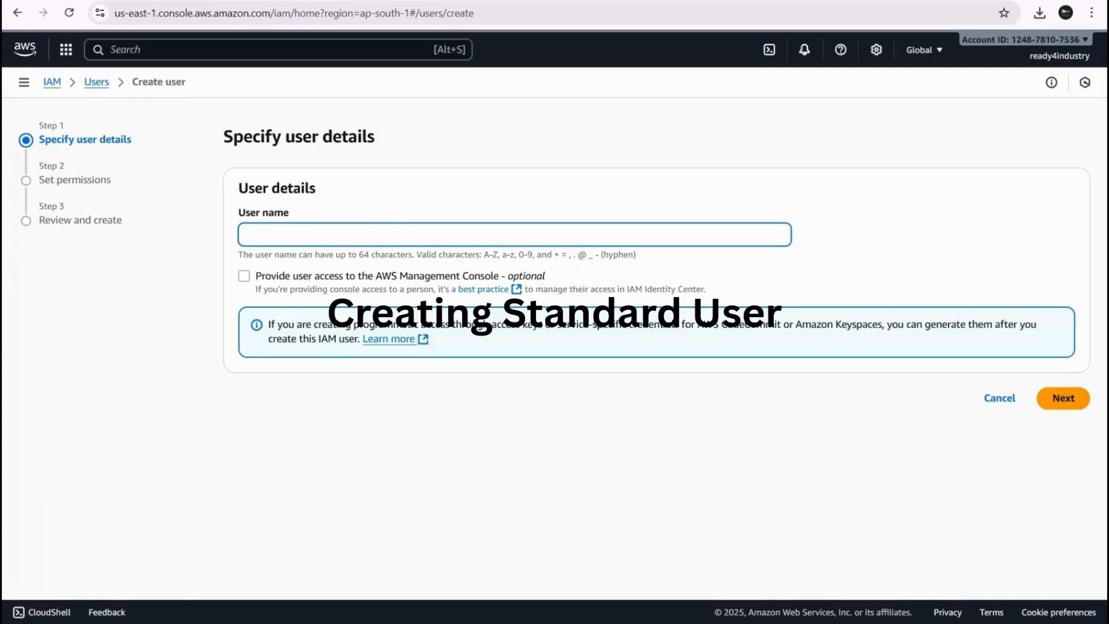
text(MystandardUser)
click(247, 278)
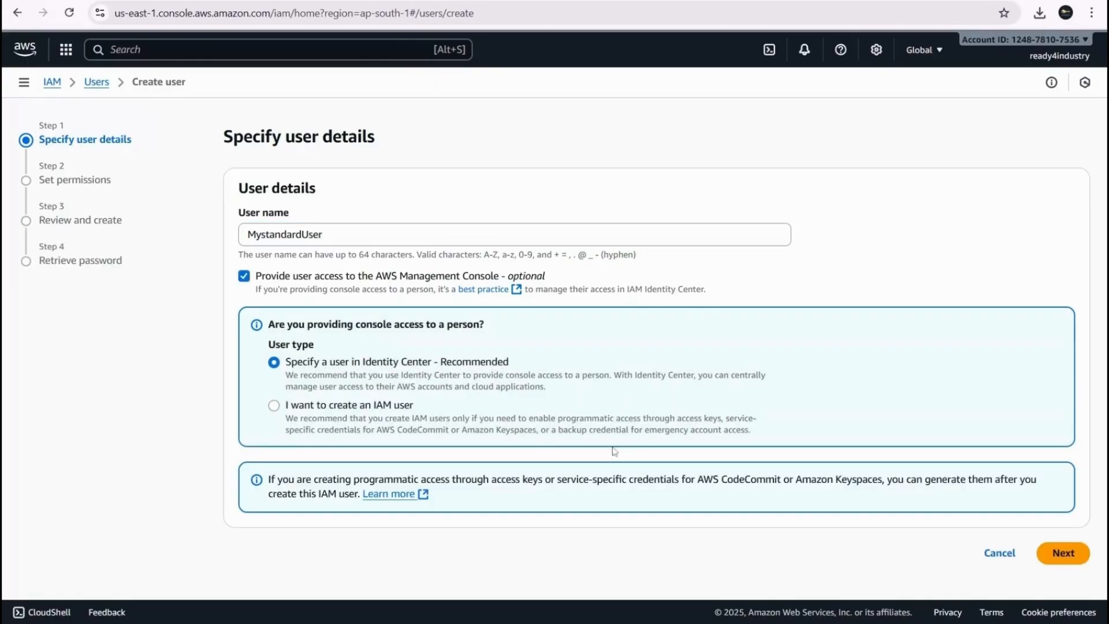
click(275, 406)
Enter a custom console password for MystandardUser and continue to permissions without requiring a new password at next sign-in
scroll(346, 411, down, 3)
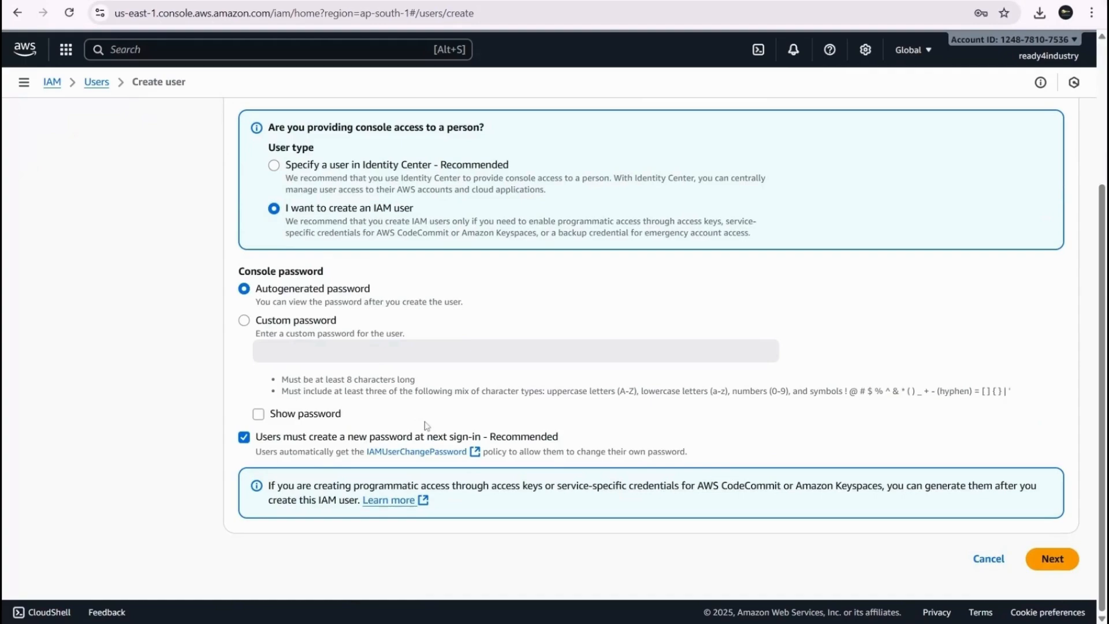
click(243, 320)
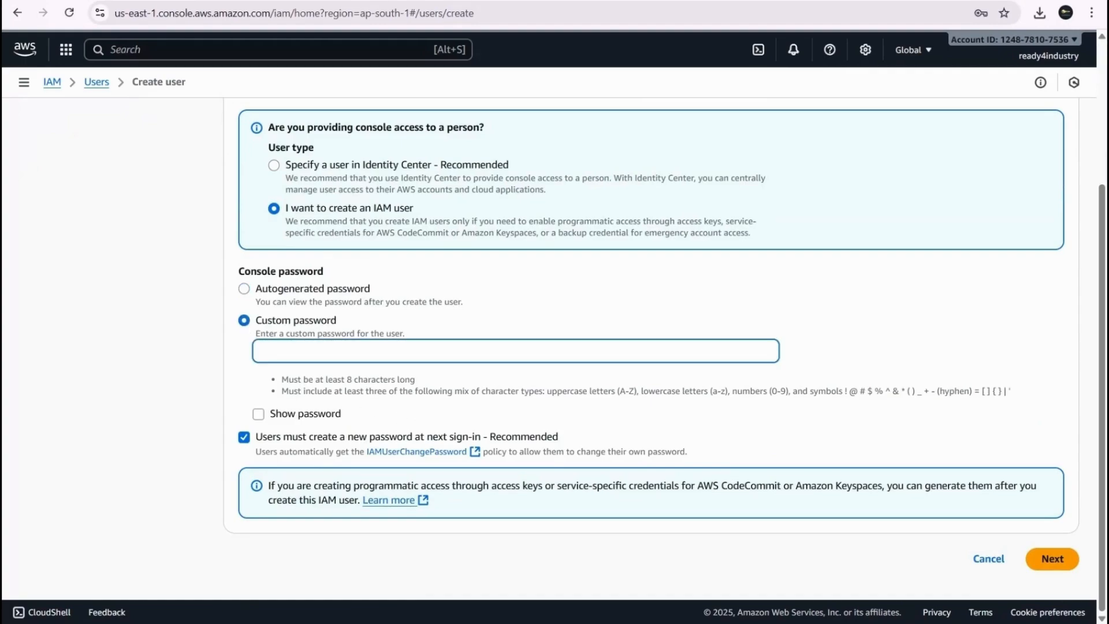
key(BackSpace)
text(*)
click(240, 388)
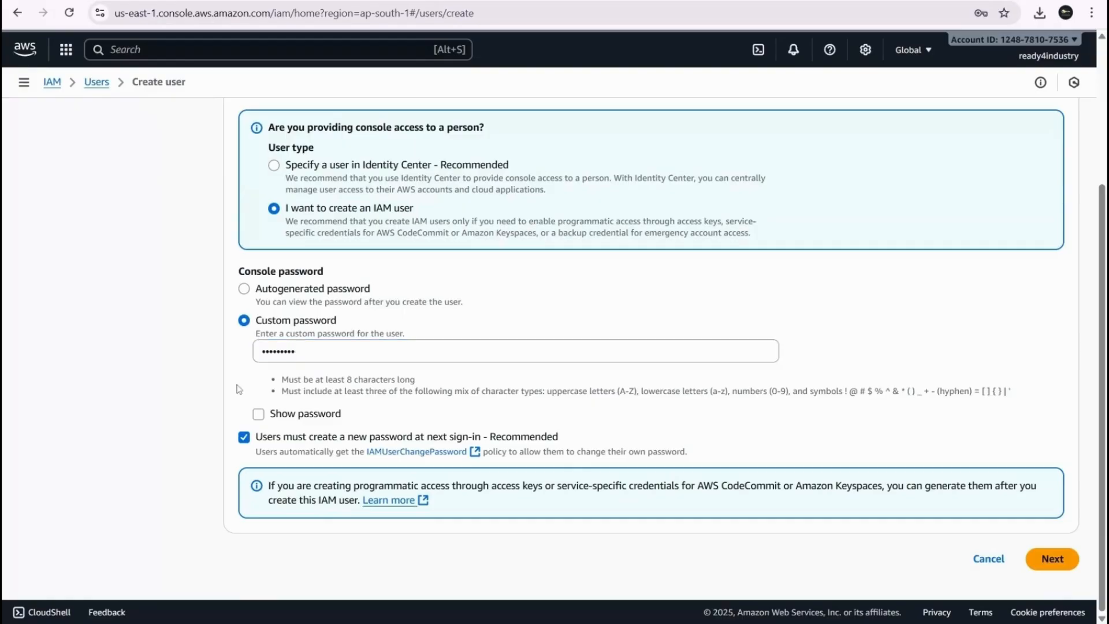
click(248, 440)
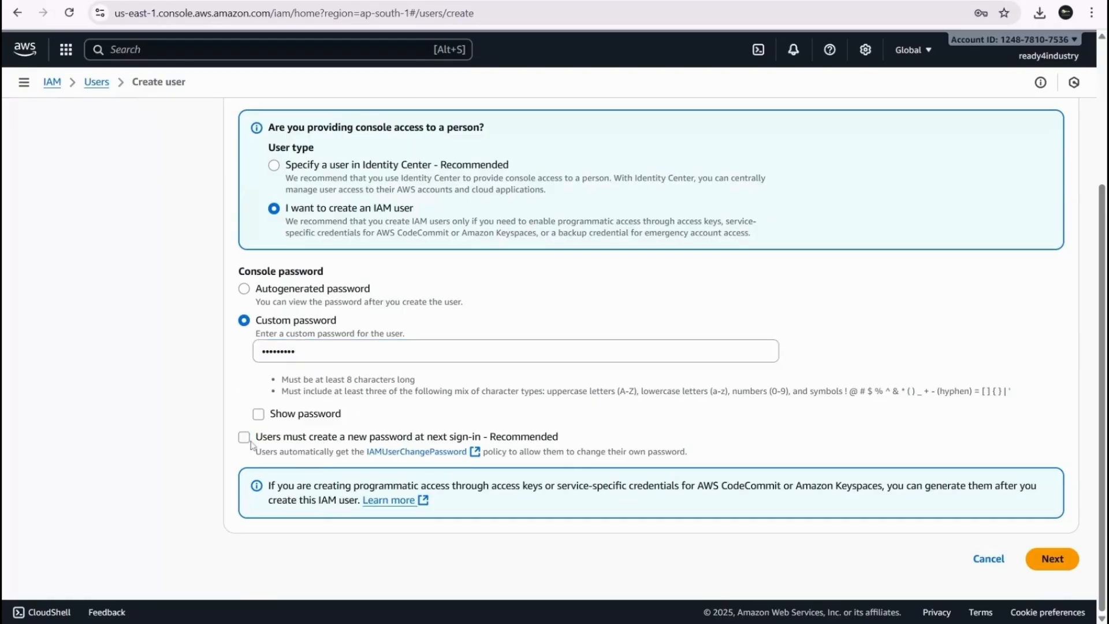
click(1068, 565)
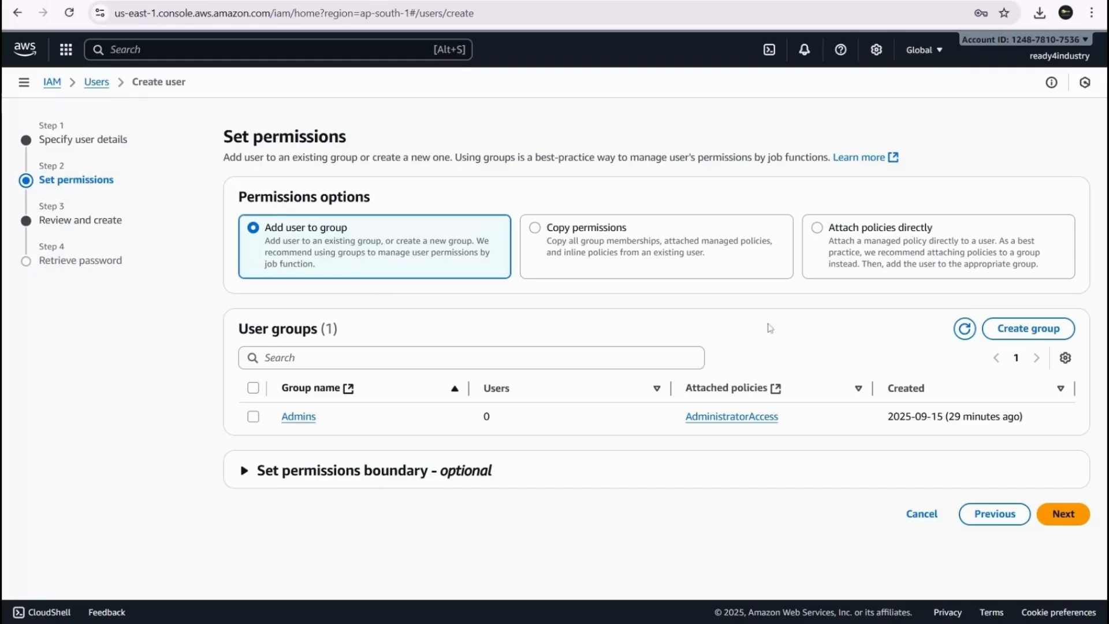
Attach the AmazonS3ReadOnlyAccess policy directly to MystandardUser and continue to the review
click(818, 228)
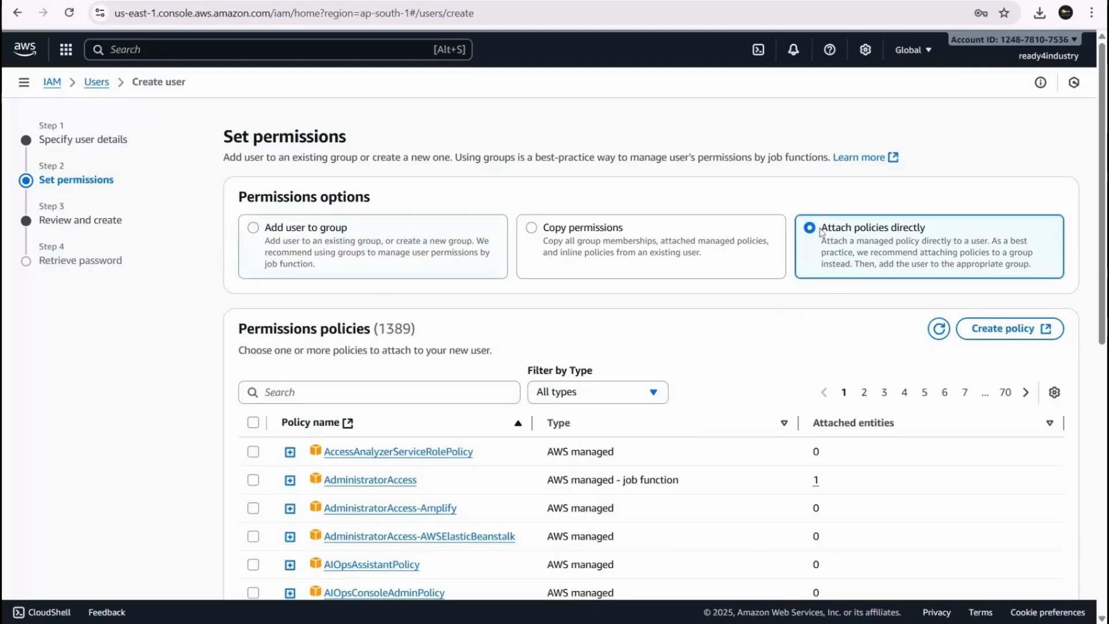
click(379, 392)
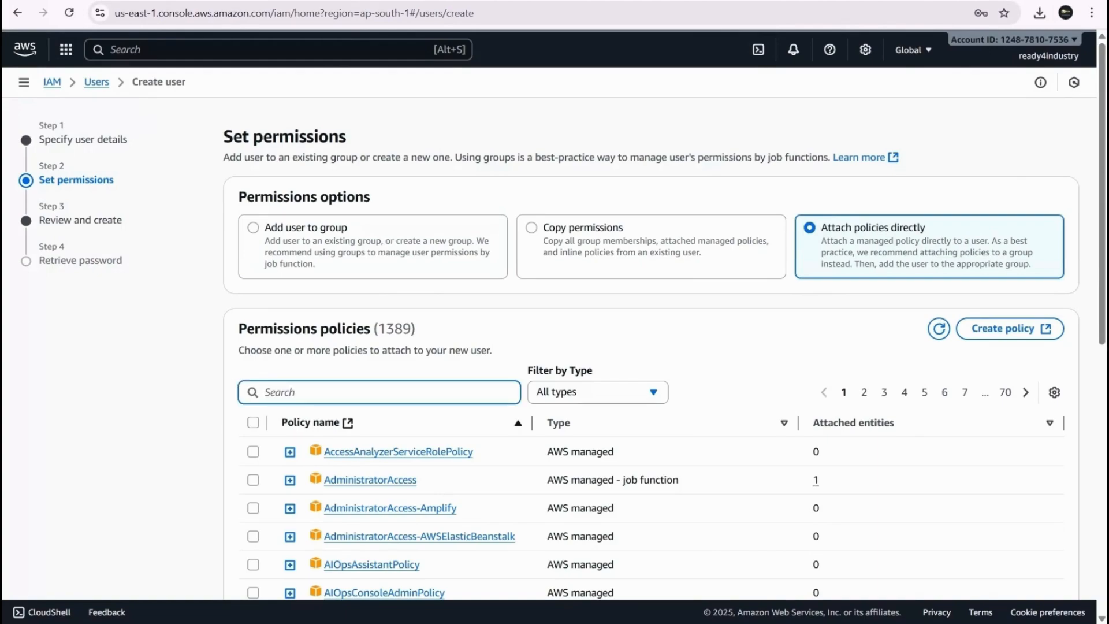
text(amazon)
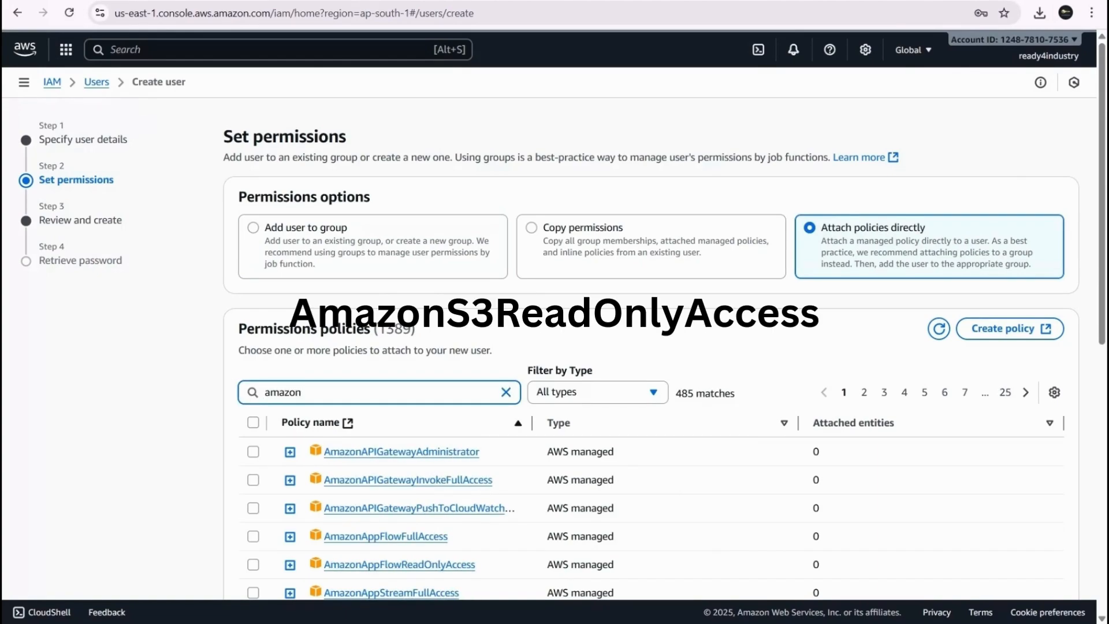
text(s3)
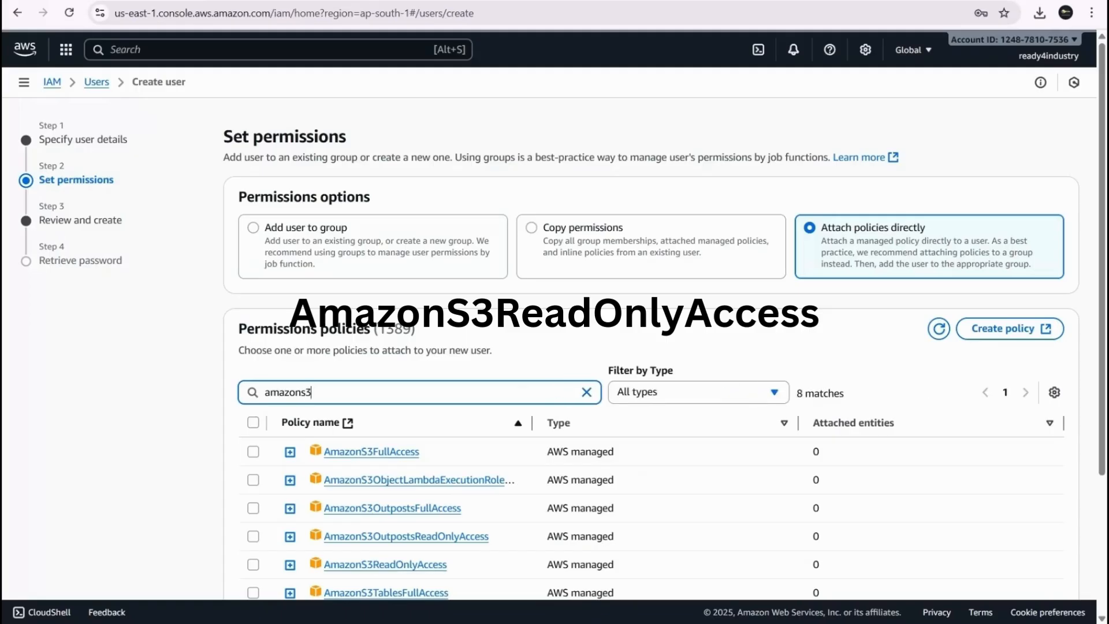
text(read)
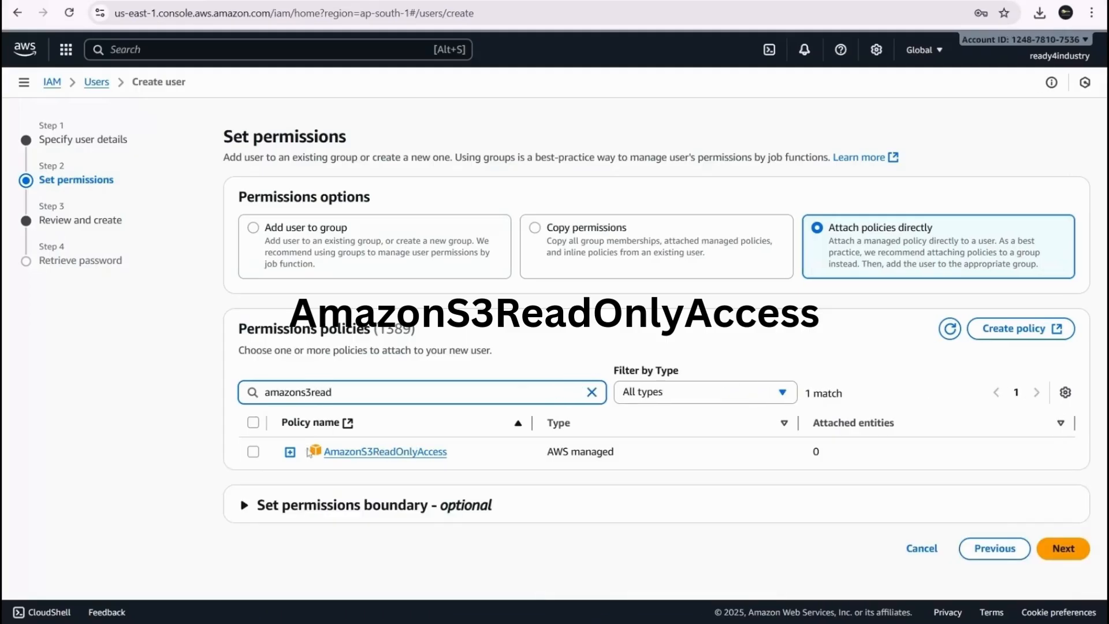
click(254, 451)
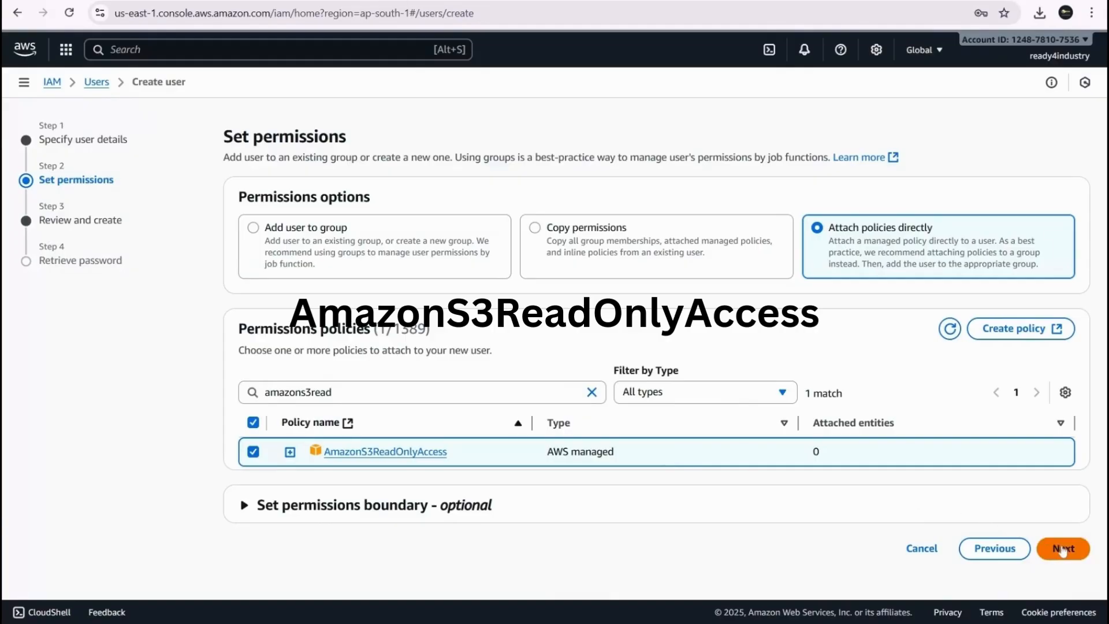
click(1065, 549)
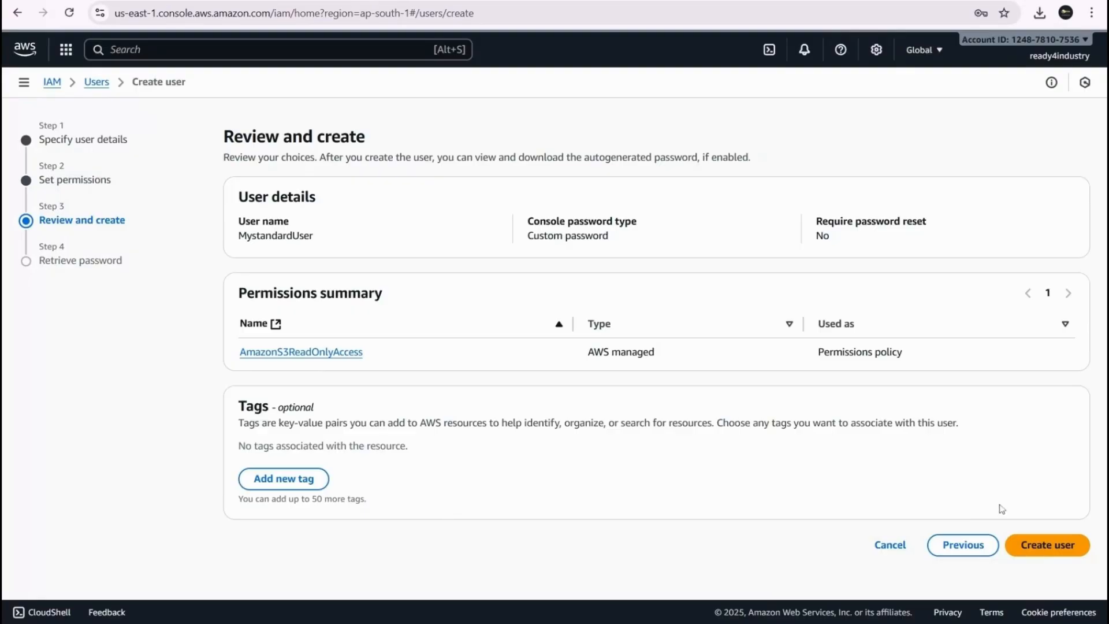
Create MystandardUser and return to the users list without viewing or downloading the console password
click(1047, 548)
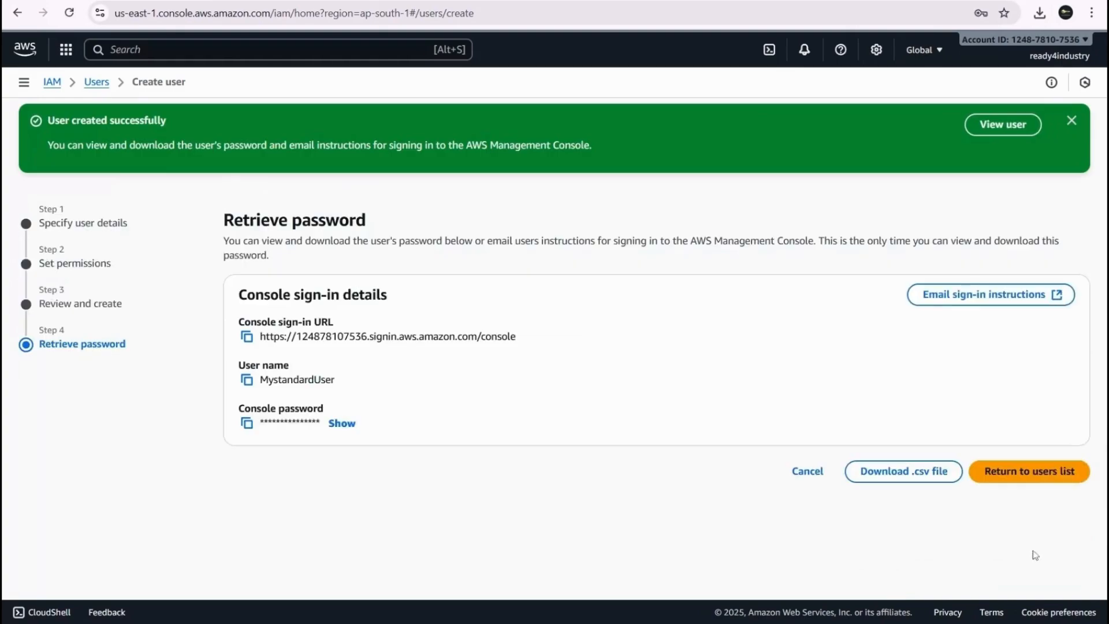
click(1029, 478)
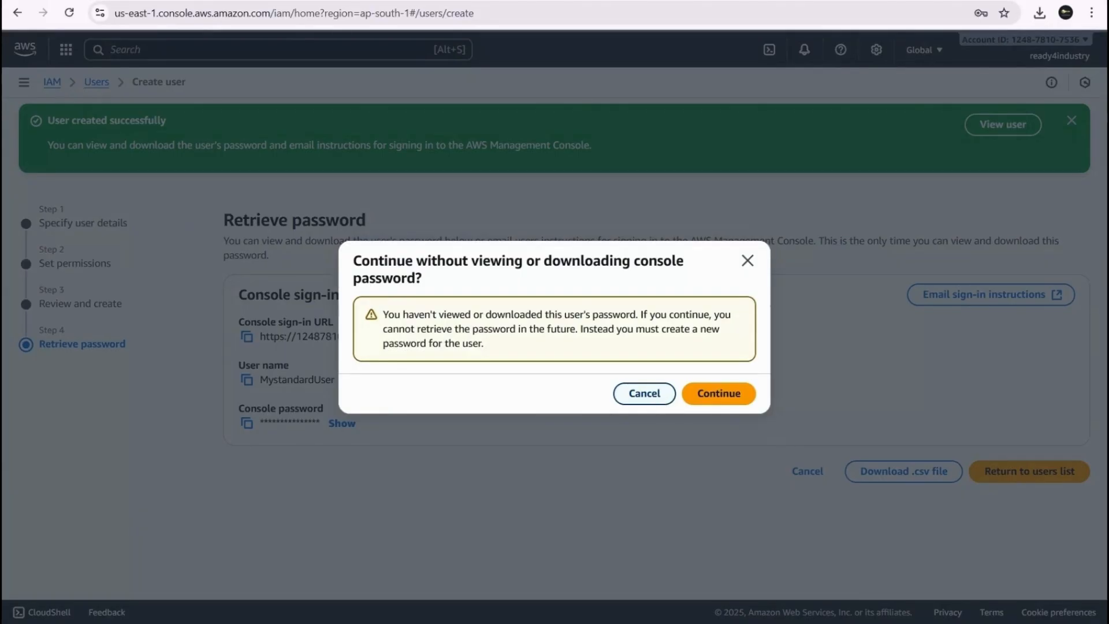
click(718, 394)
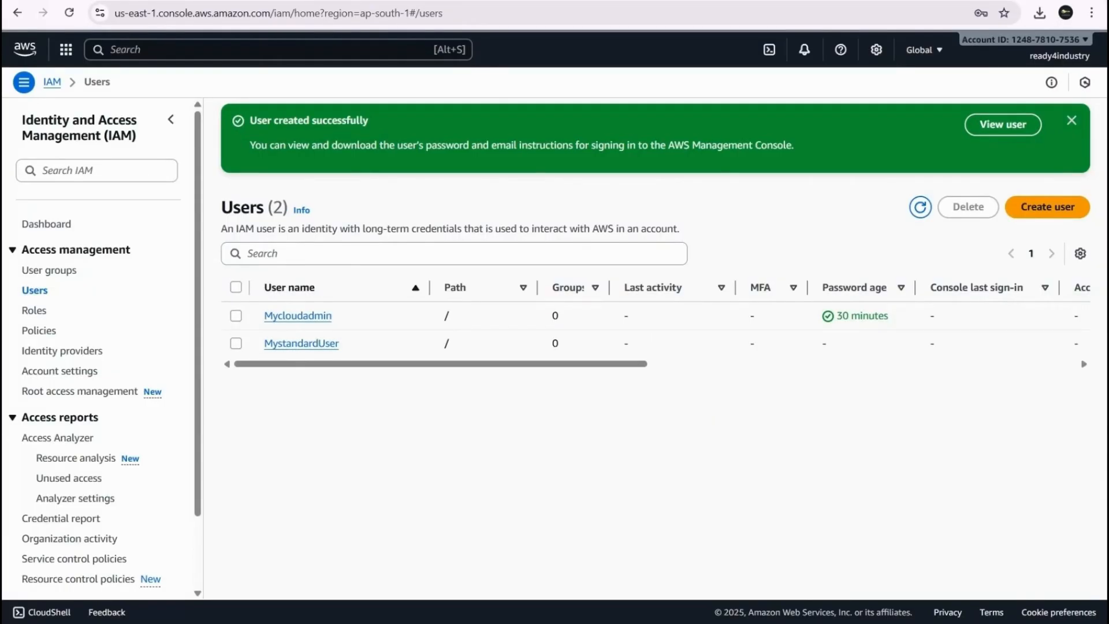
Open the list of AWS regions
click(935, 58)
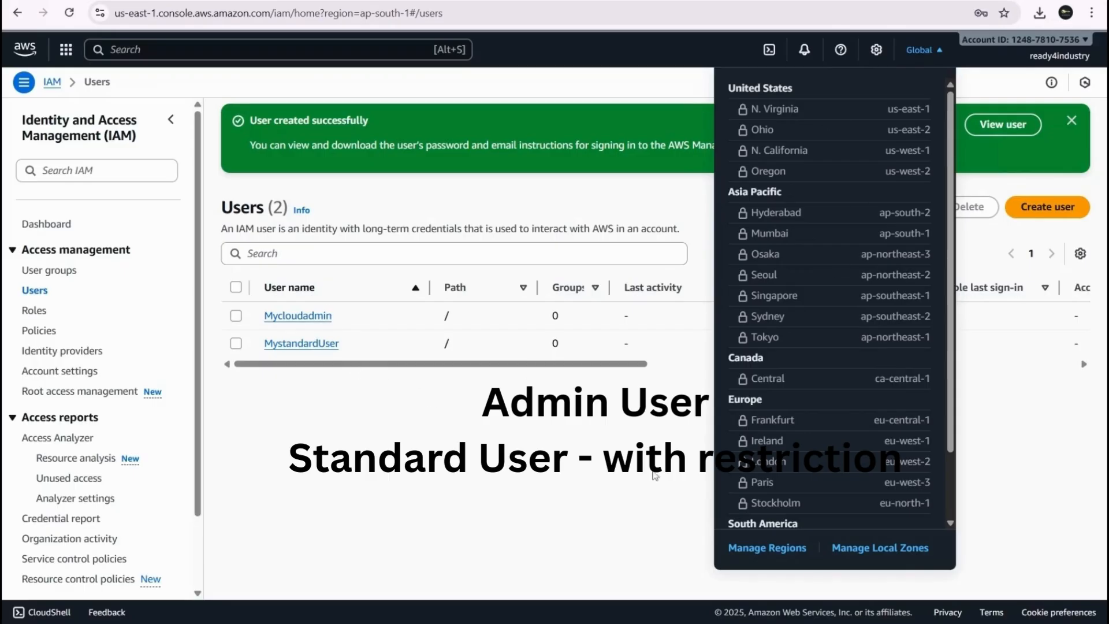
Close the region list, copy the account ID from the account details, and sign out of the root account
click(588, 470)
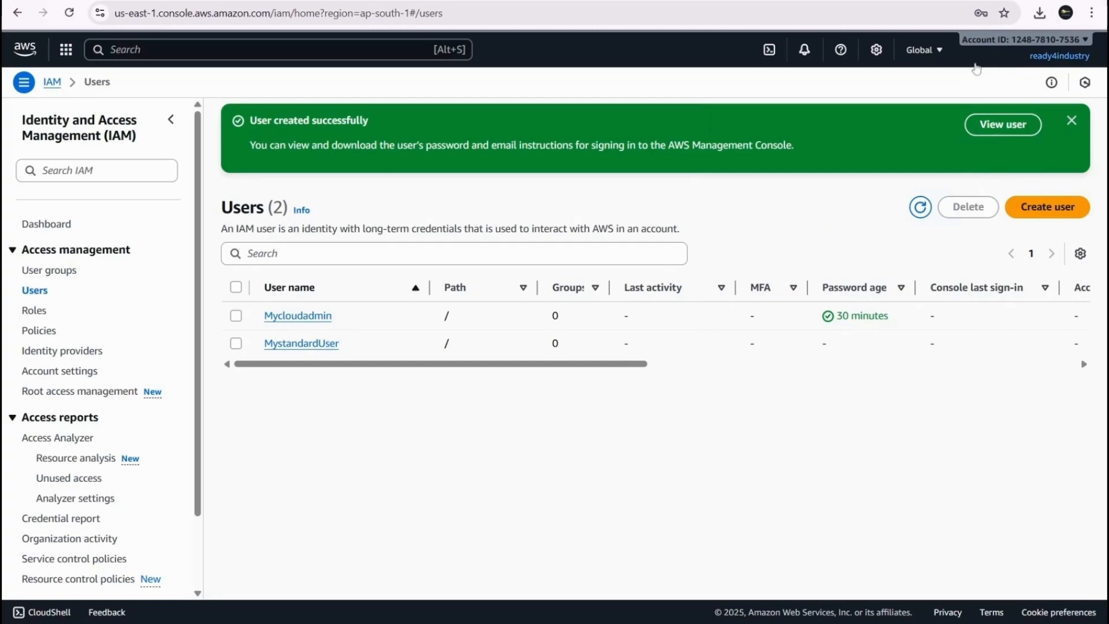
click(1083, 46)
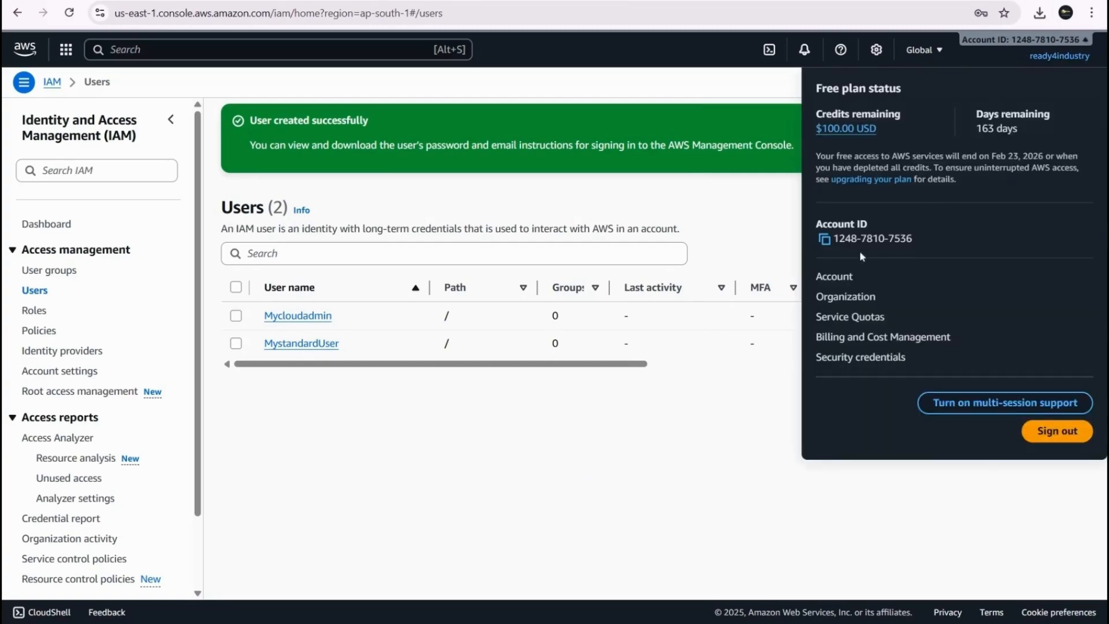
click(825, 239)
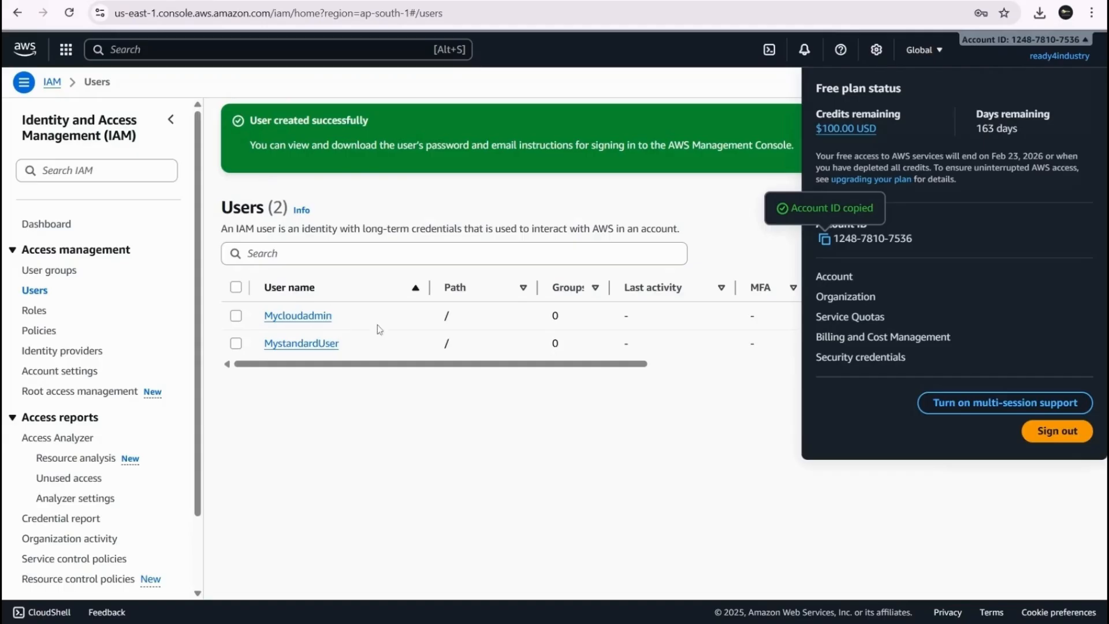
click(1077, 433)
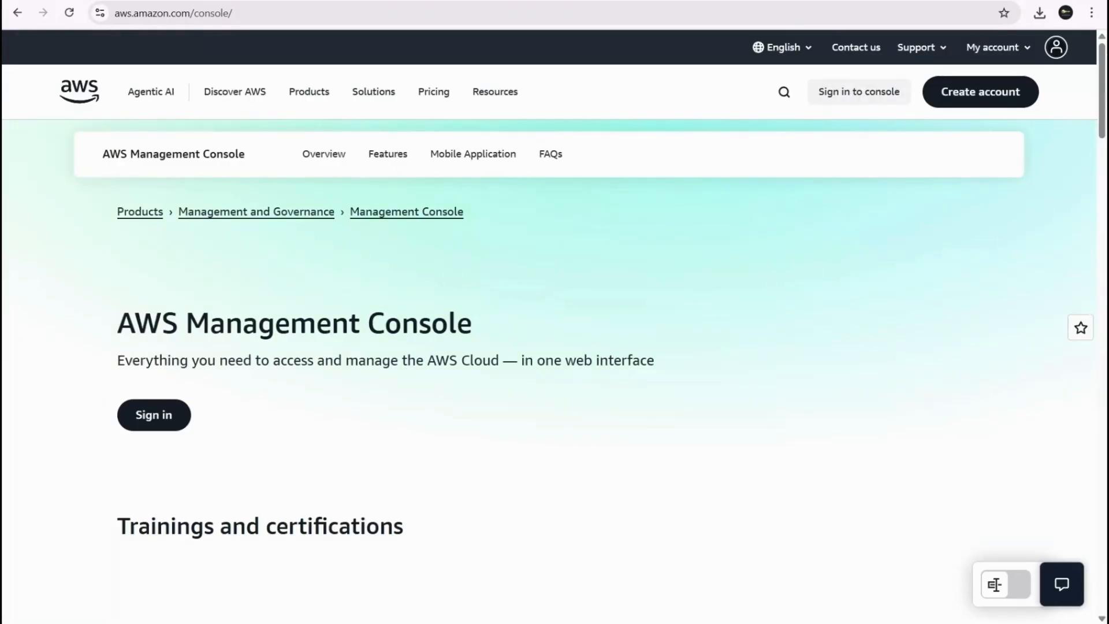
Sign in to the console as IAM user MyCloudAdmin with the copied account ID and the user's password
click(855, 96)
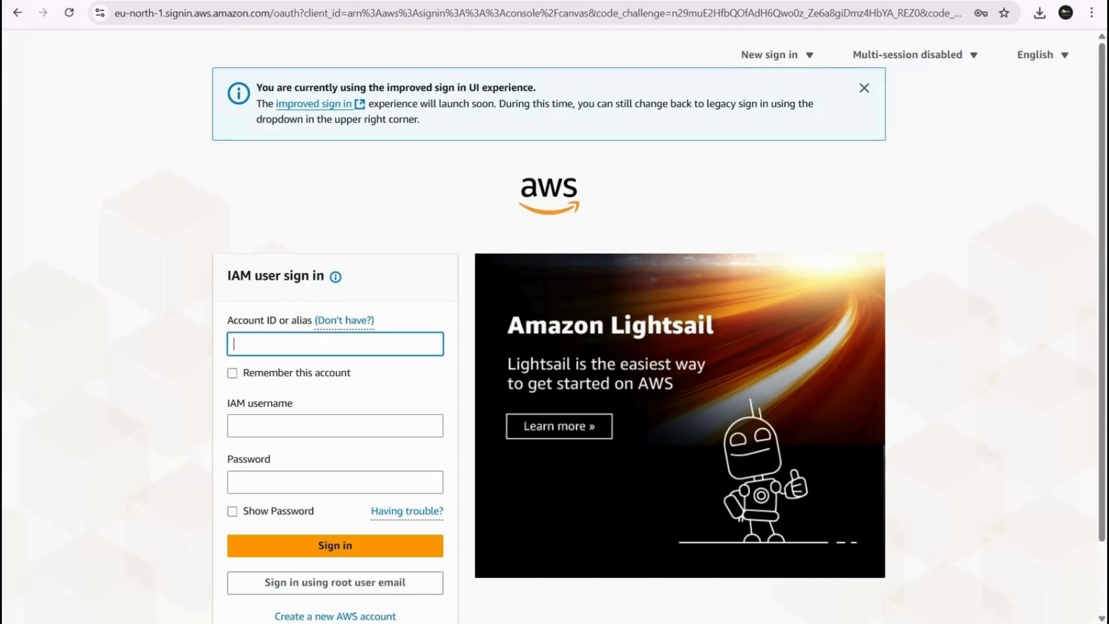
key(ctrl+v)
key(Tab)
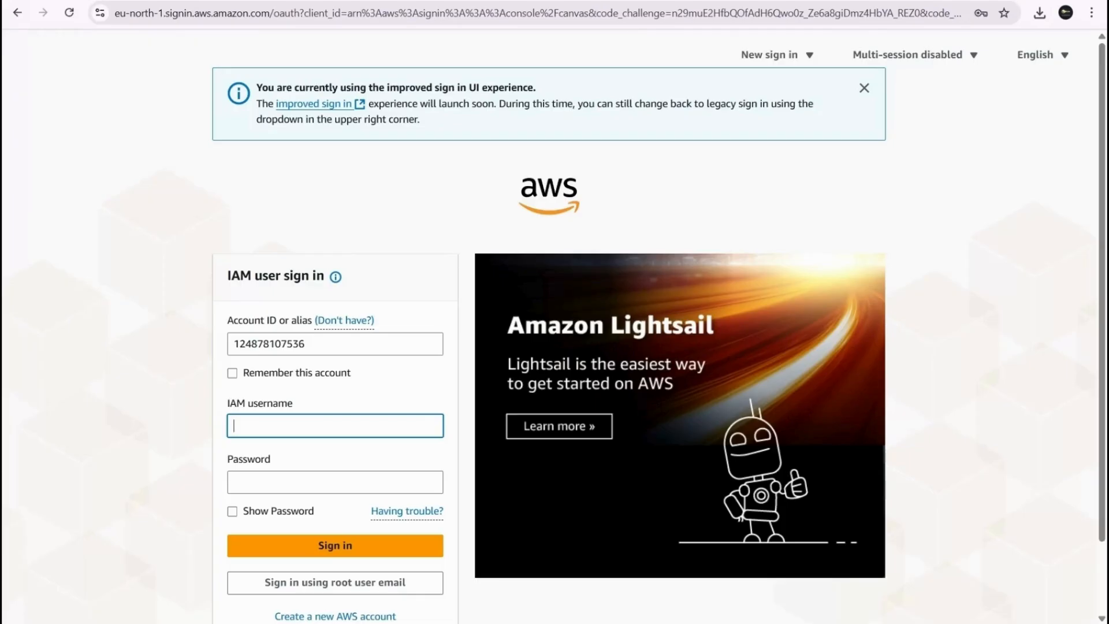
key(alt+Tab)
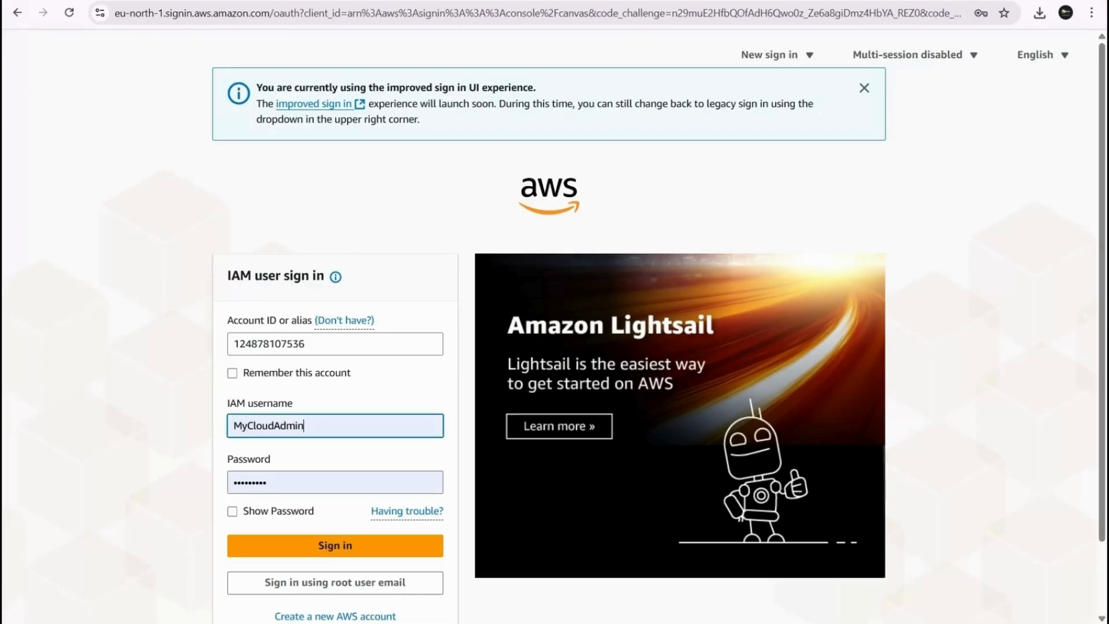
scroll(135, 428, down, 2)
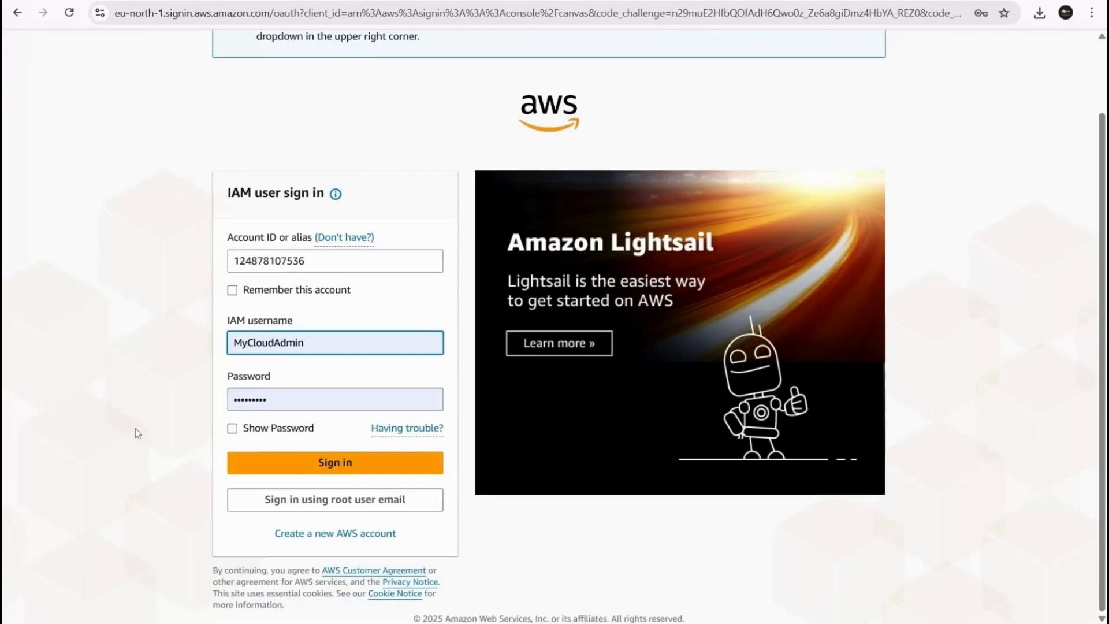
click(352, 475)
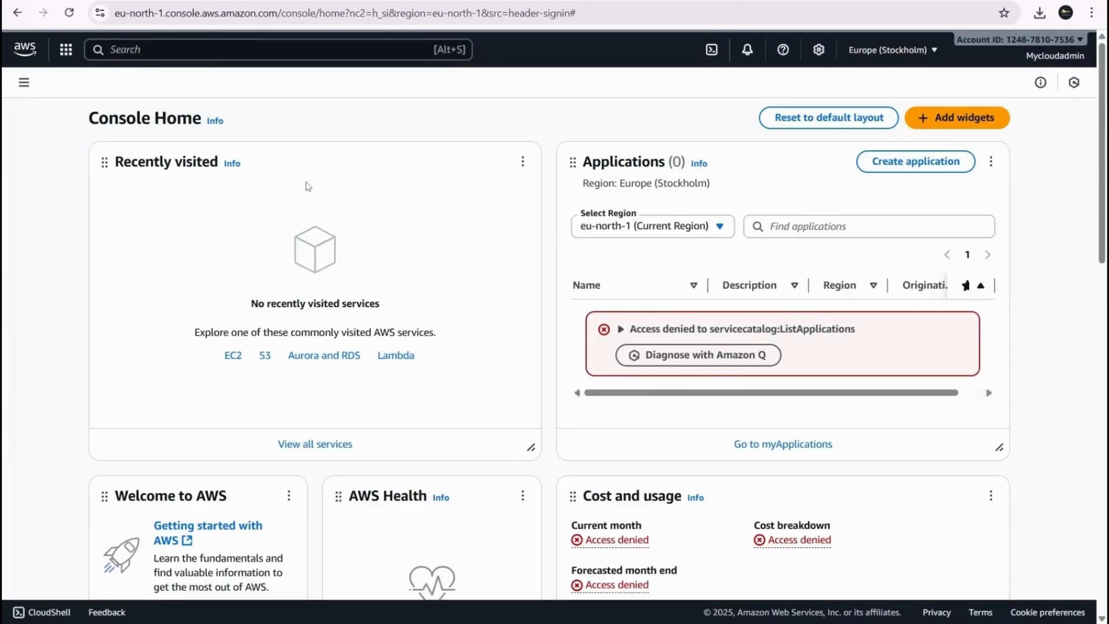
Look over the Console Home widgets as Mycloudadmin and sign out of that user's session
scroll(421, 315, down, 10)
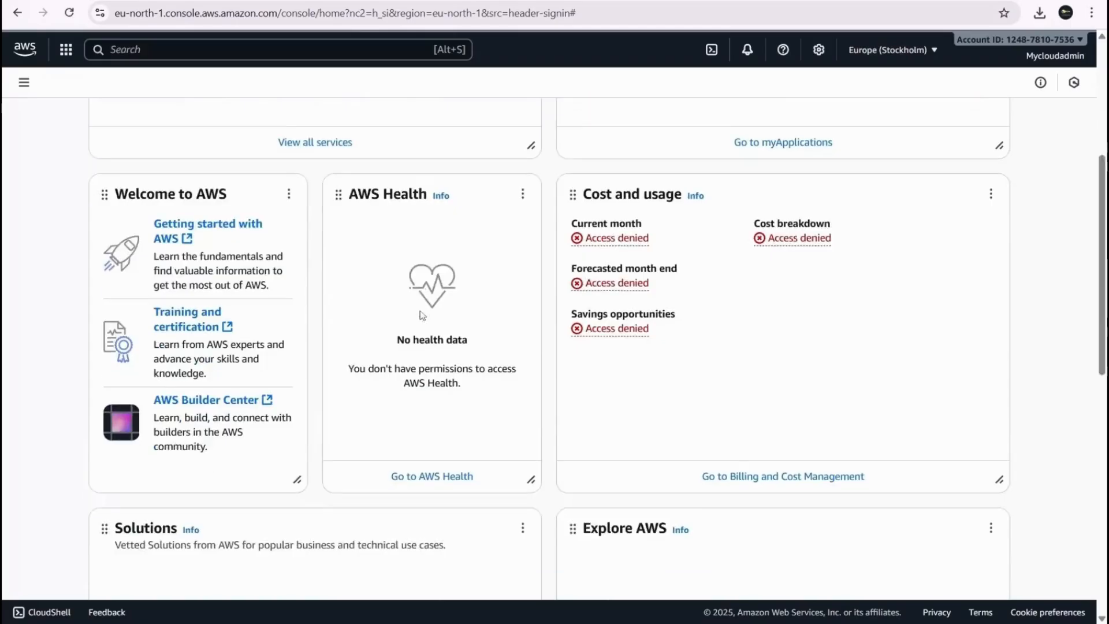
scroll(421, 315, down, 2)
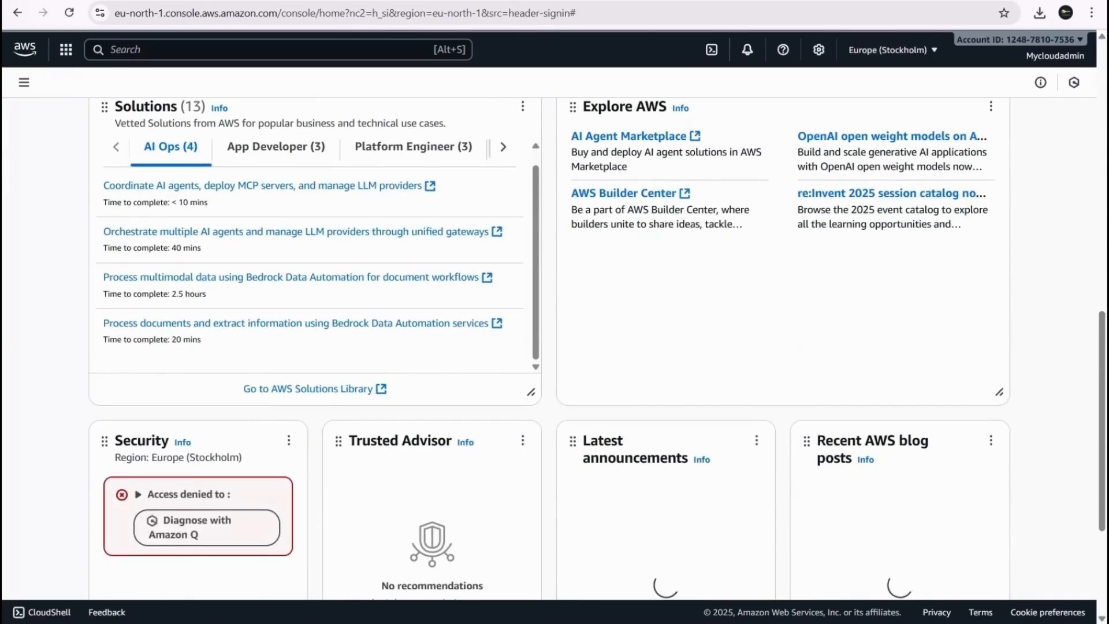
scroll(422, 315, up, 12)
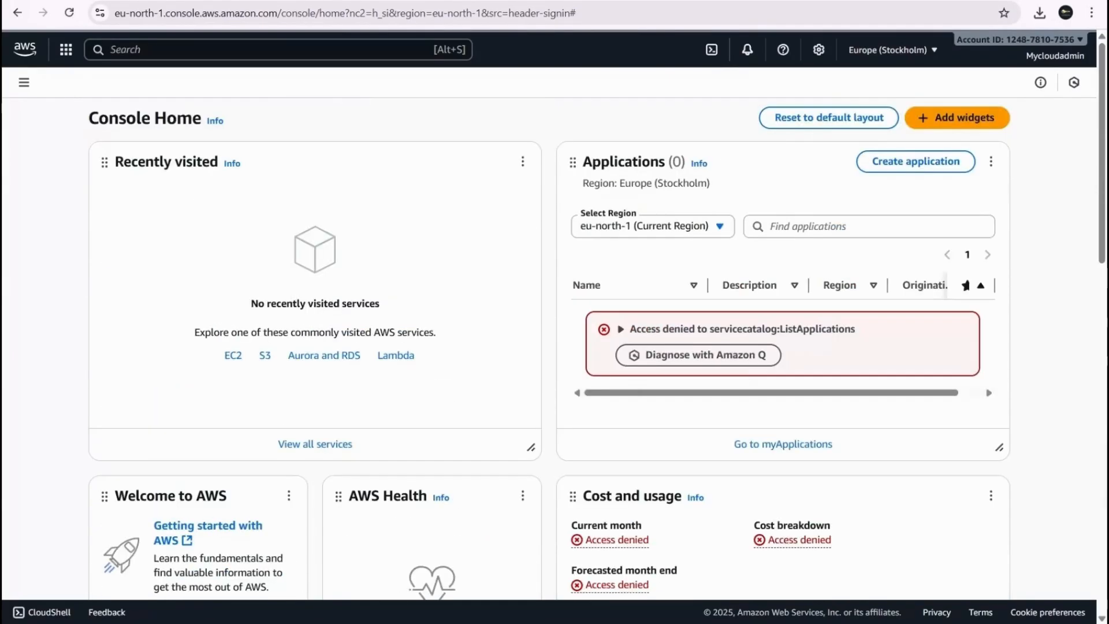
click(1067, 58)
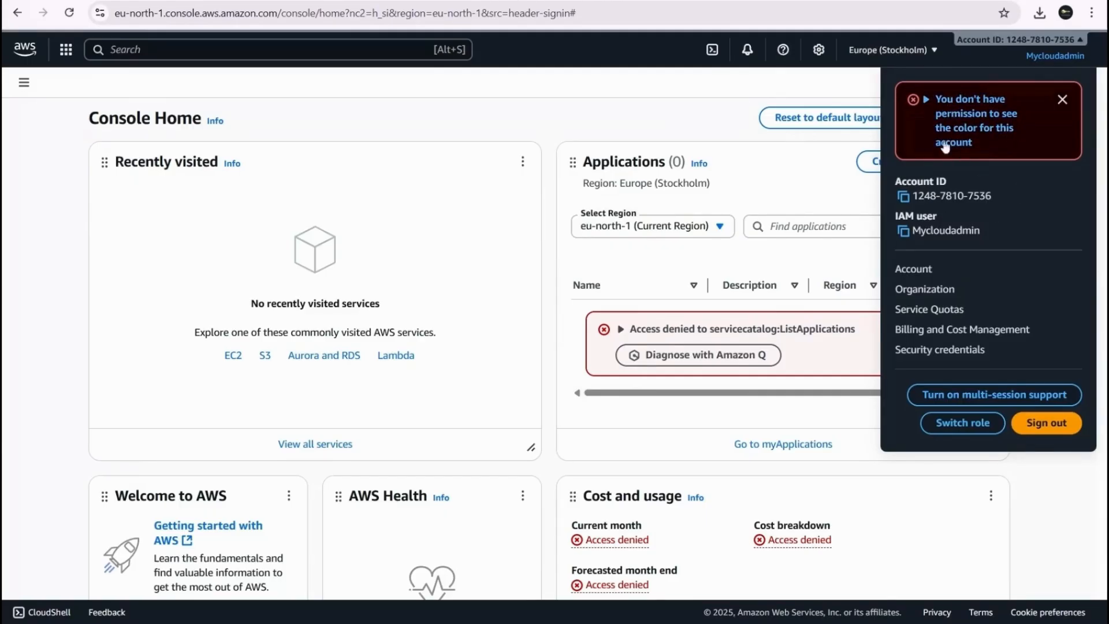
click(1048, 425)
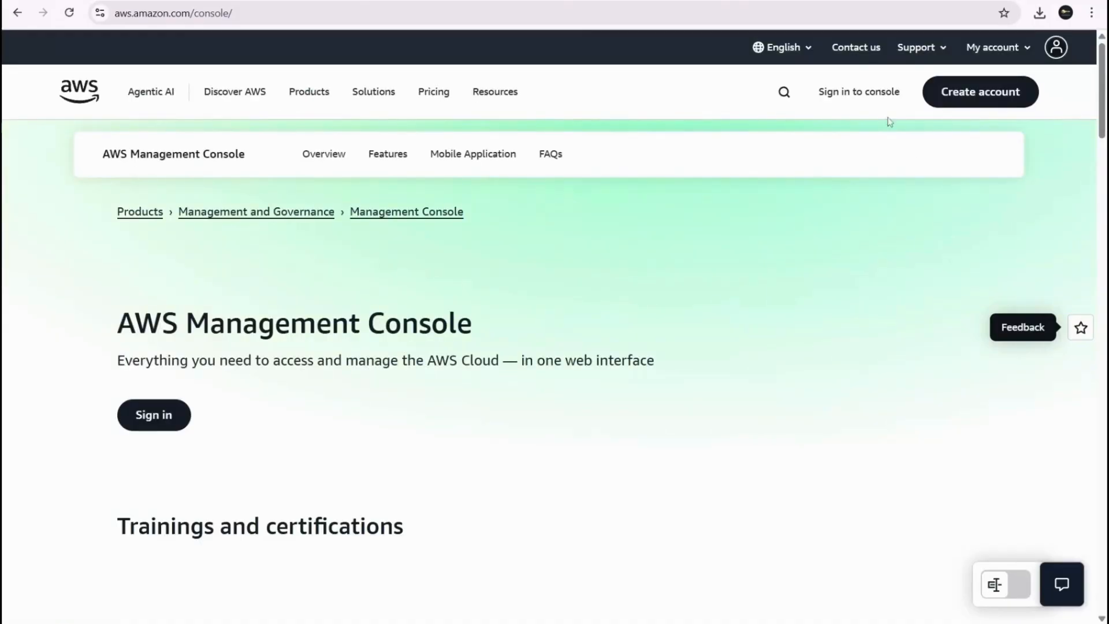
Sign in to the console as MystandardUser with the account ID and the user's password, and sign out again
click(882, 96)
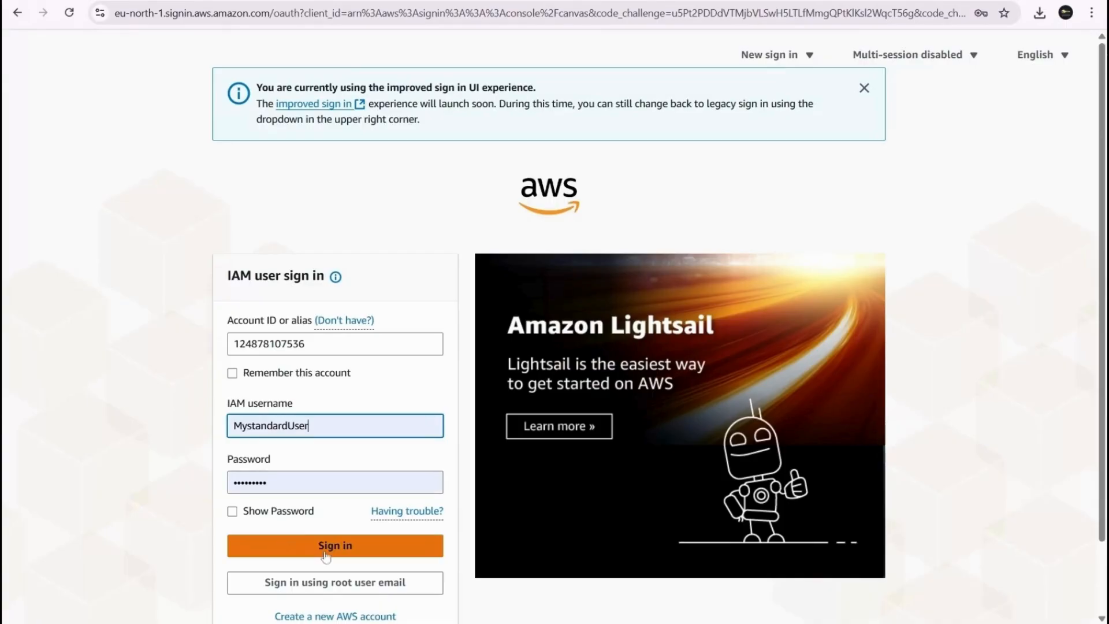
click(325, 552)
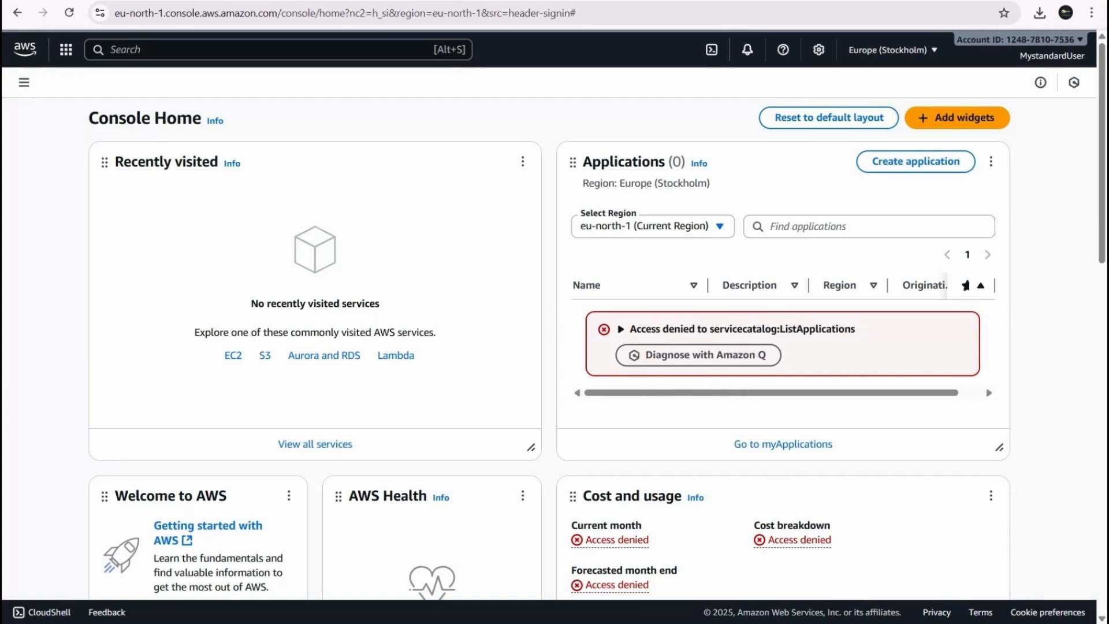
click(1077, 58)
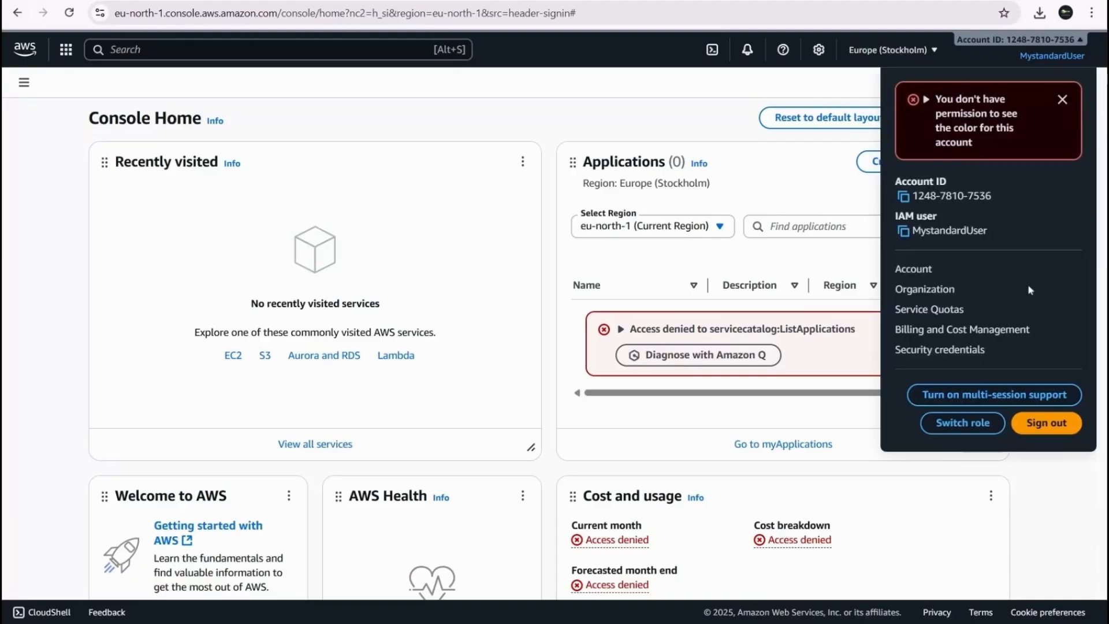
click(1061, 424)
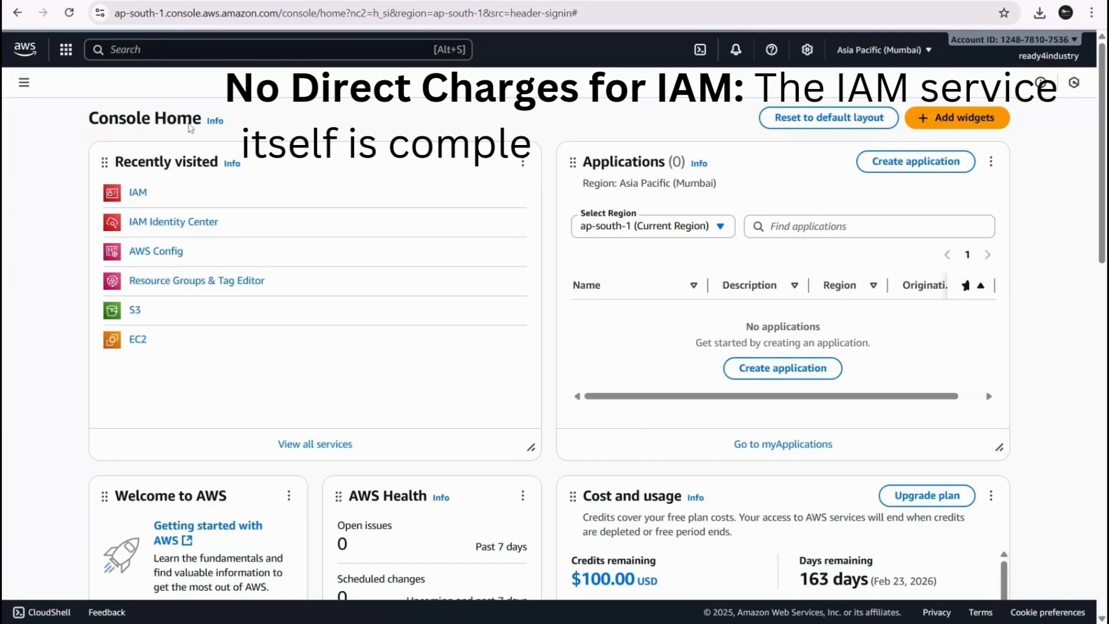
Search the console for the IAM service and open its list of users
click(159, 49)
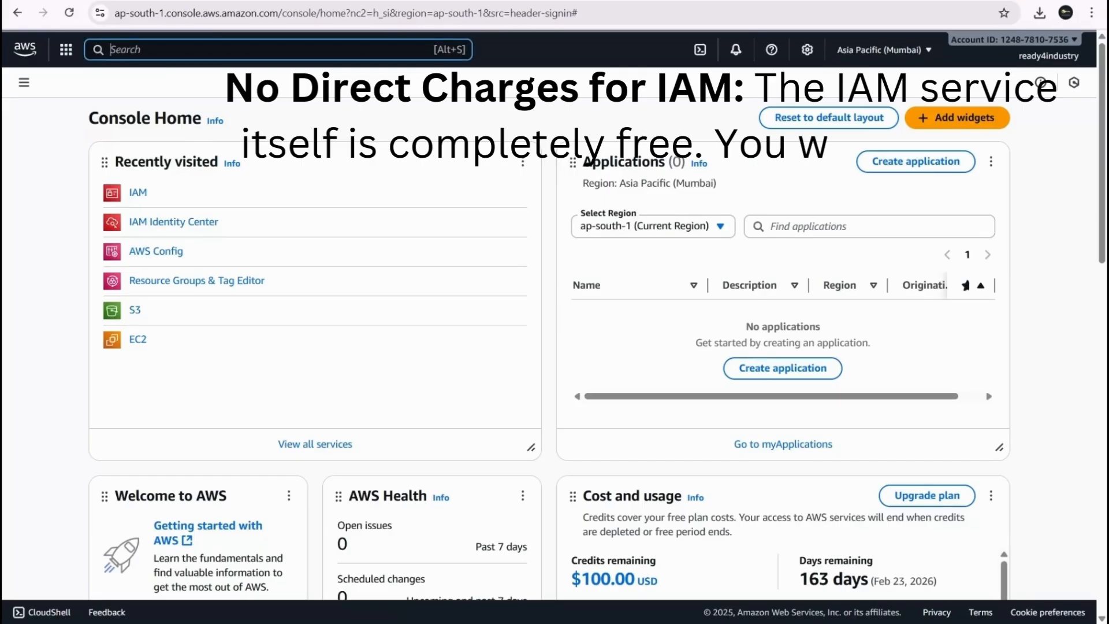
text(IAM)
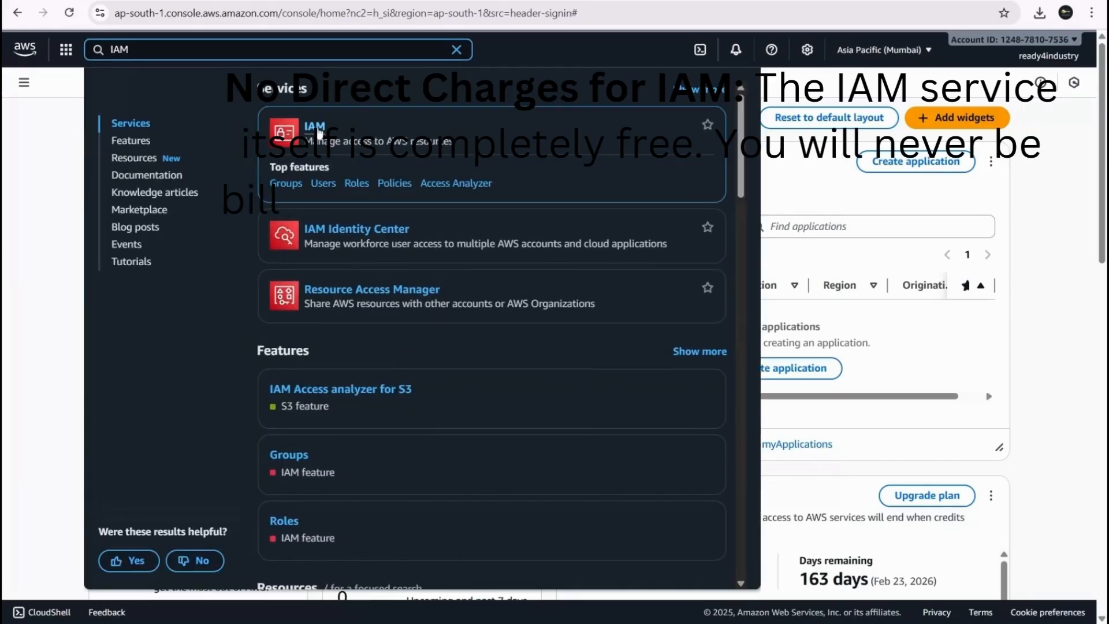
click(319, 131)
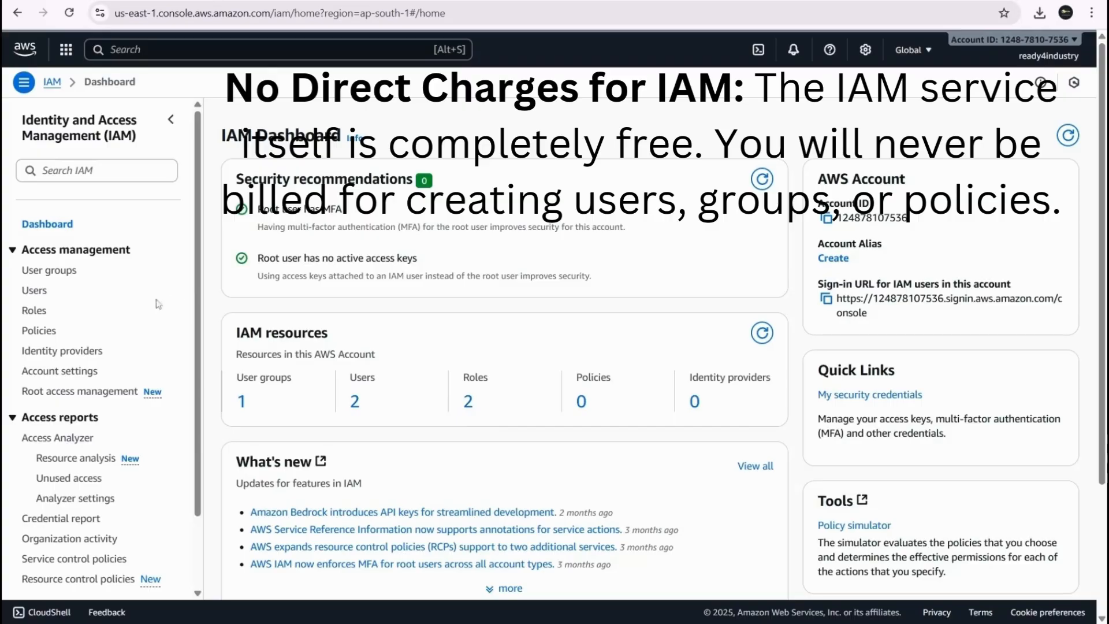
click(34, 291)
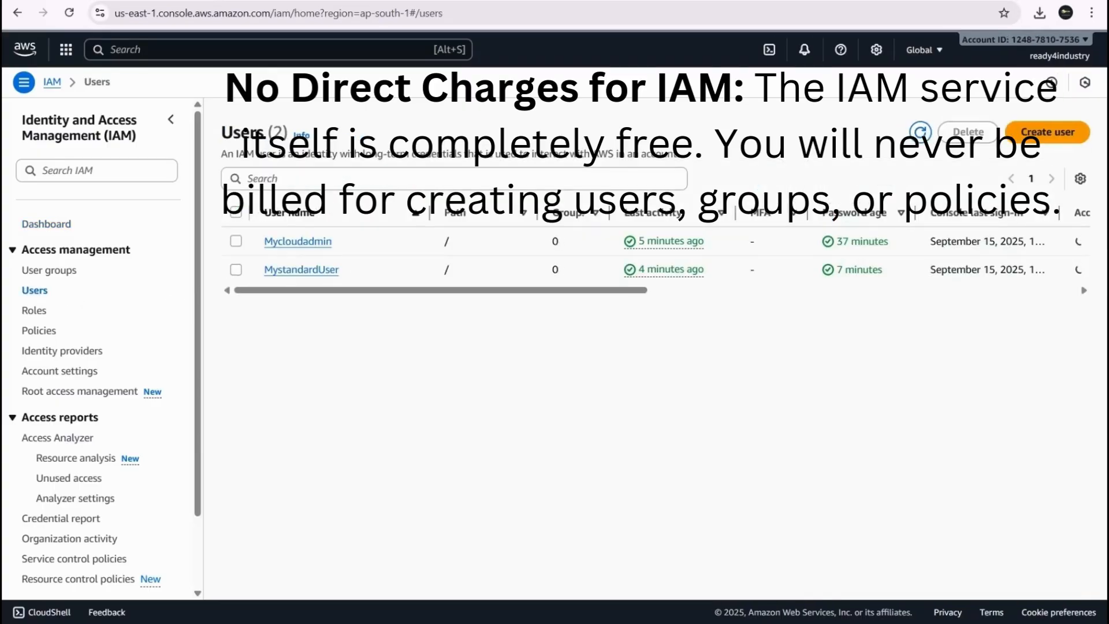
Delete the IAM users Mycloudadmin and MystandardUser, entering "confirm" as written consent
click(236, 242)
click(237, 271)
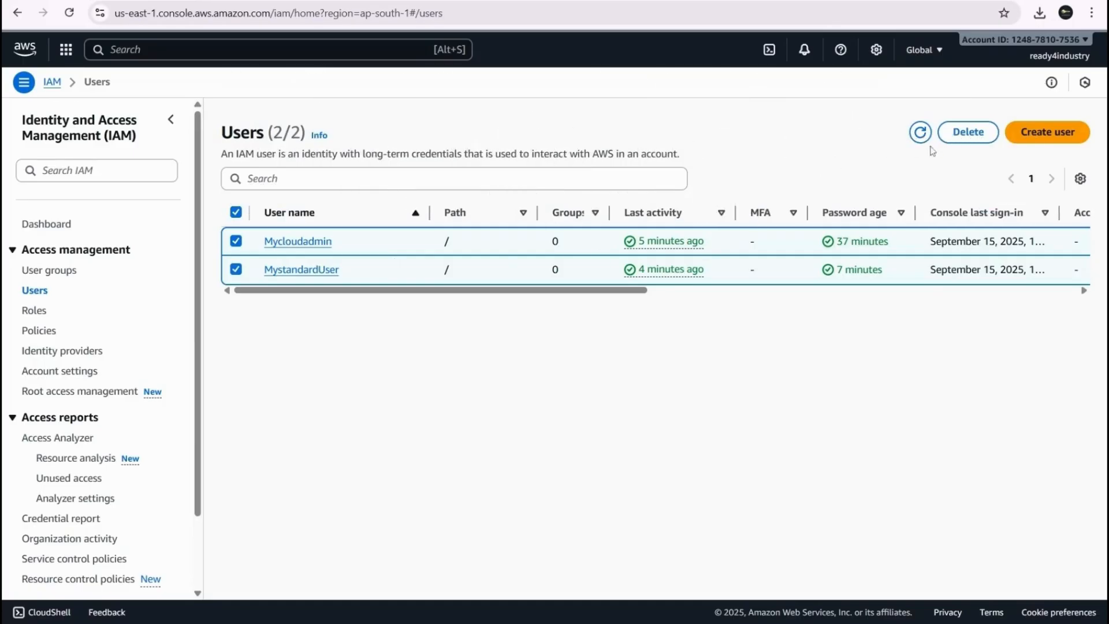
click(966, 133)
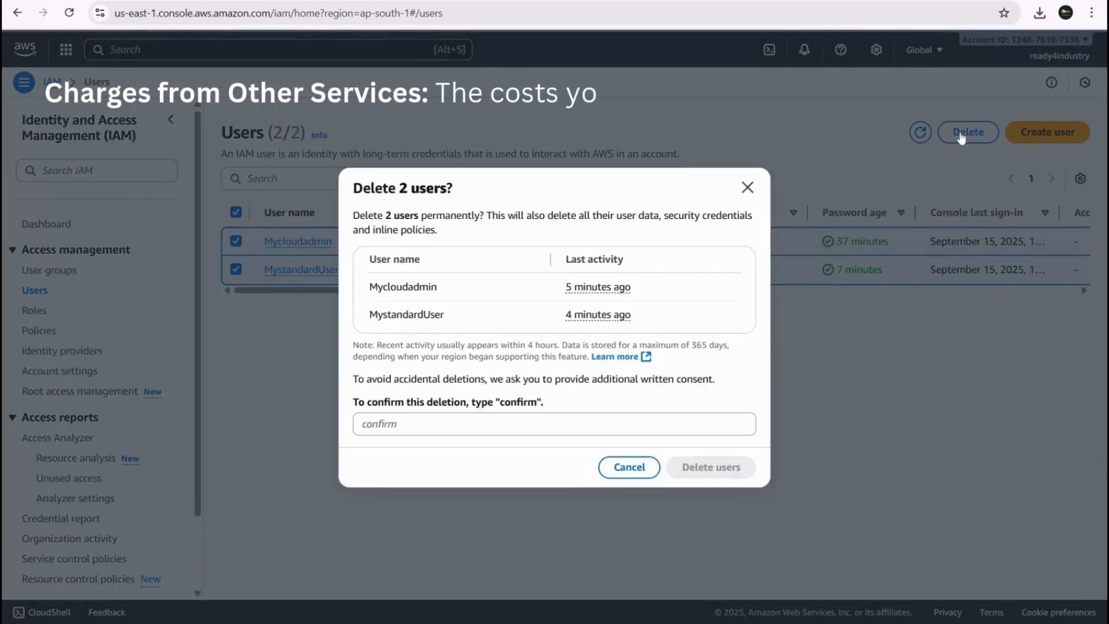
click(439, 424)
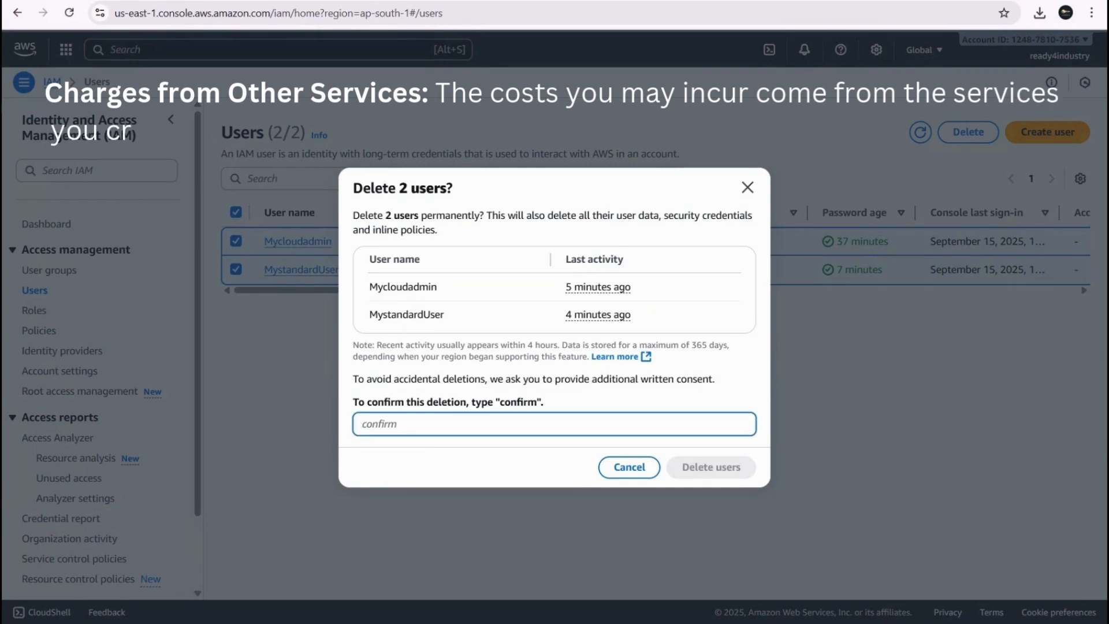
text(confirm)
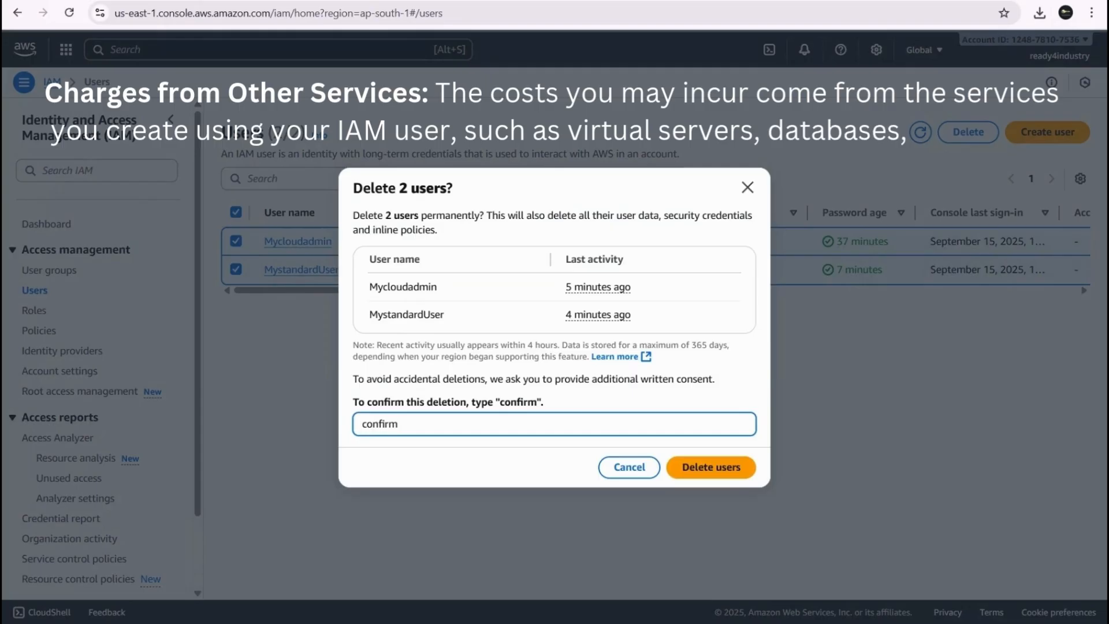
click(687, 463)
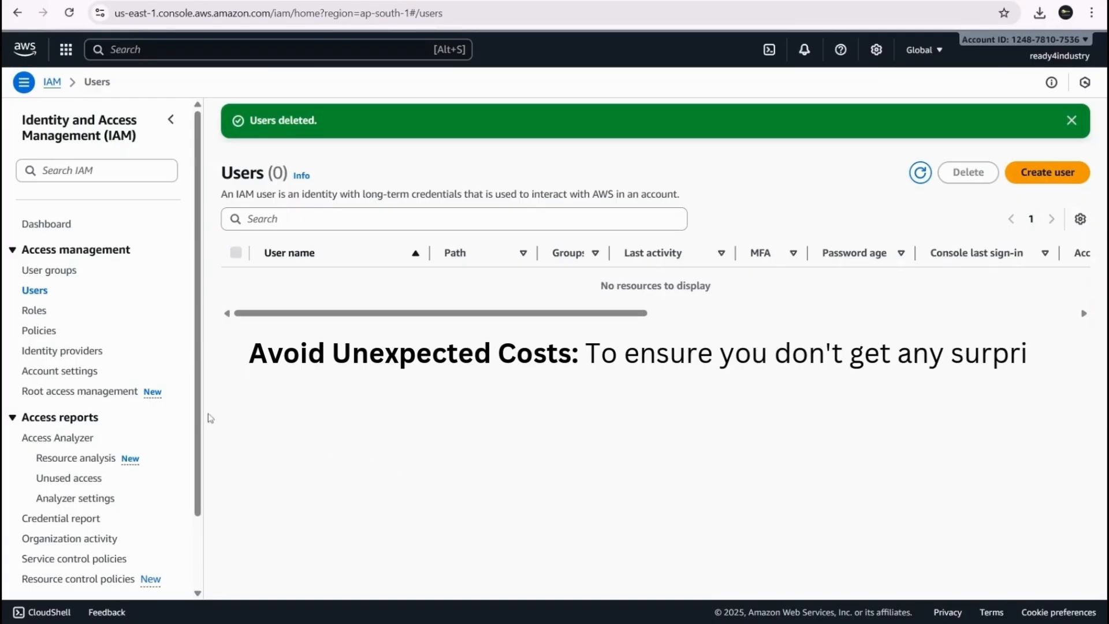
Delete the Admins user group, entering the group name "Admins" to confirm the deletion
click(56, 275)
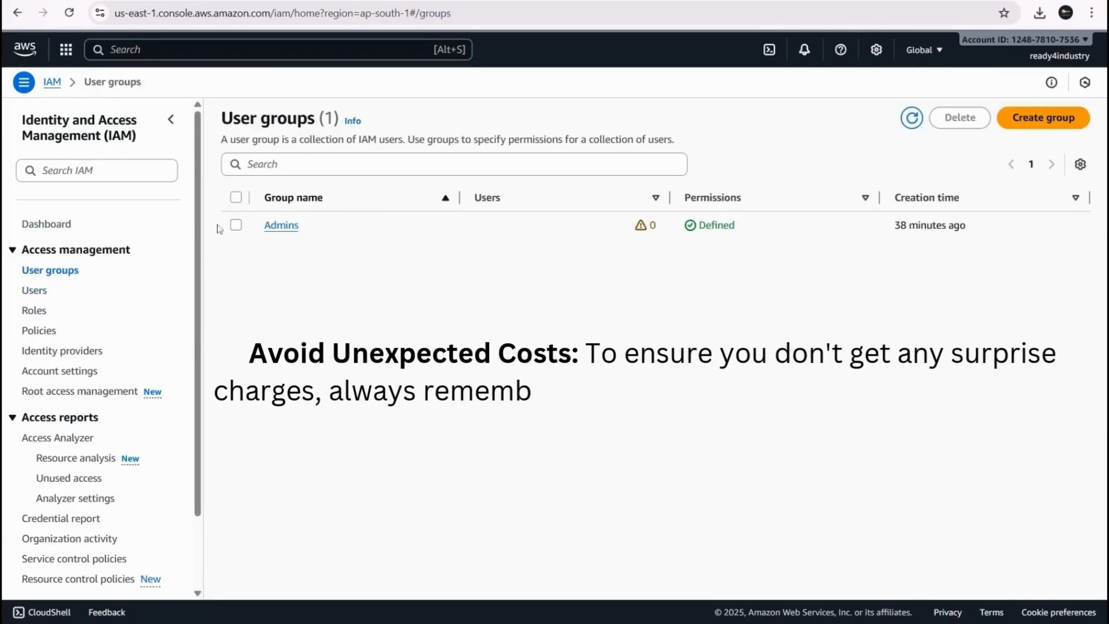
click(236, 226)
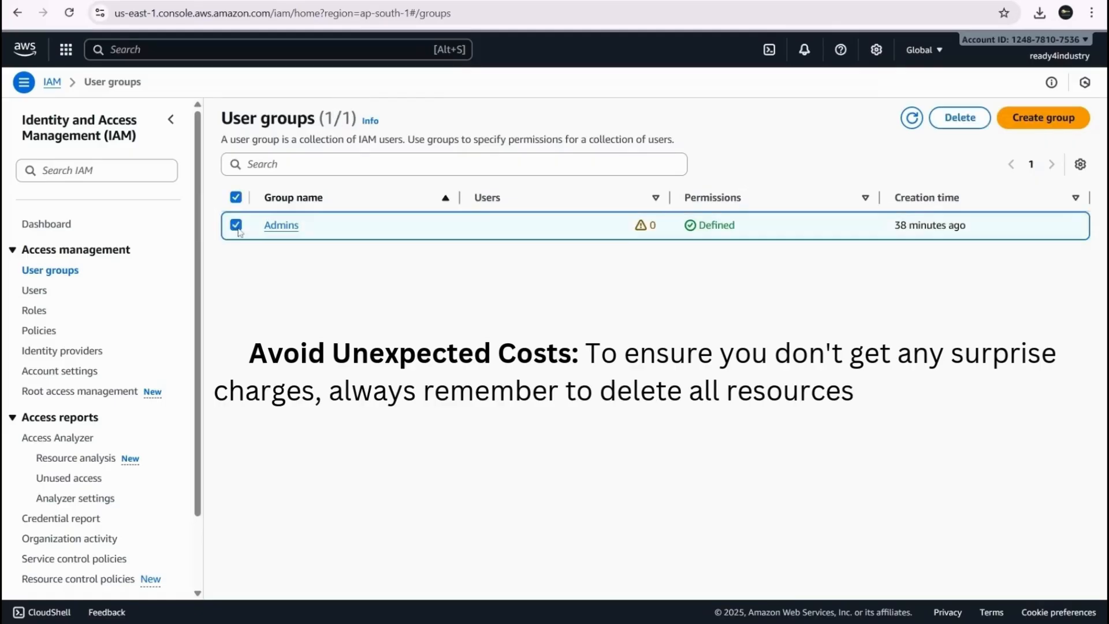
click(962, 118)
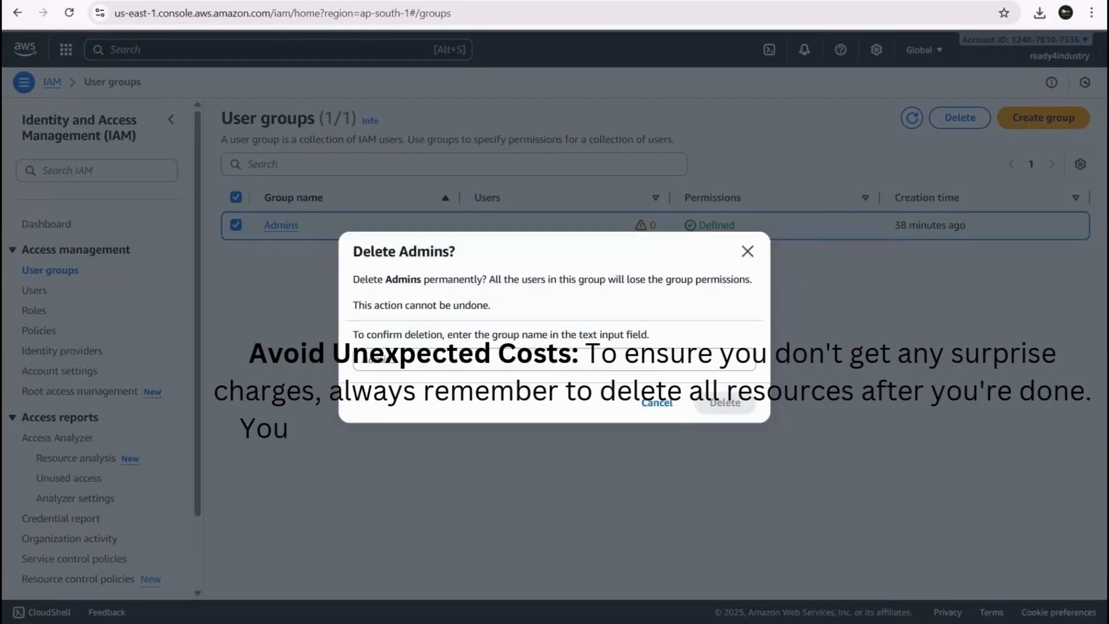
text(Admins)
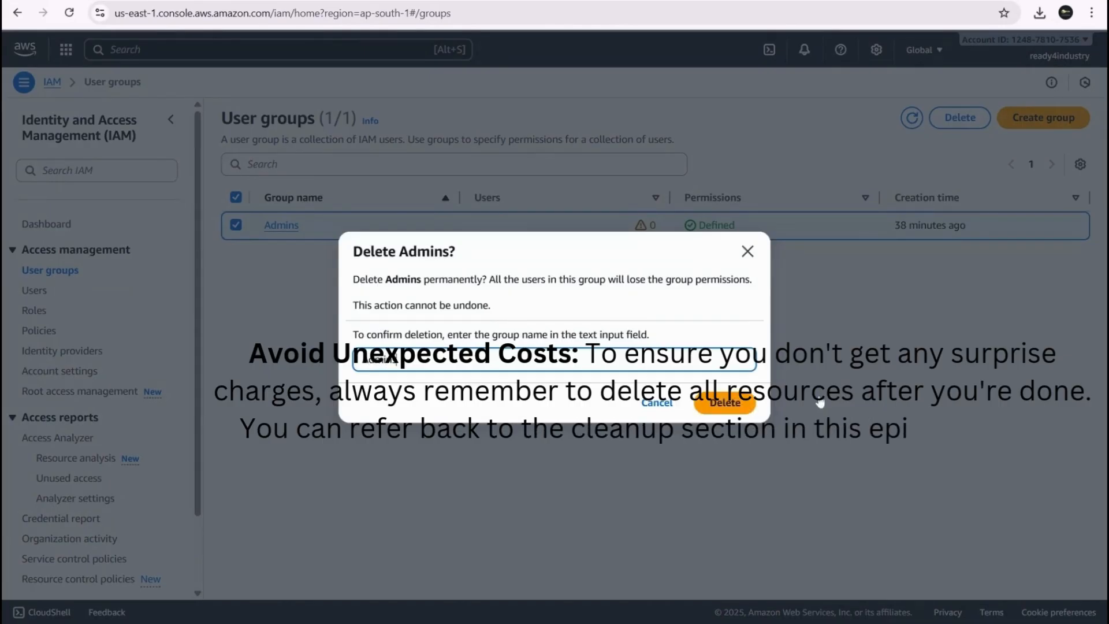
click(739, 408)
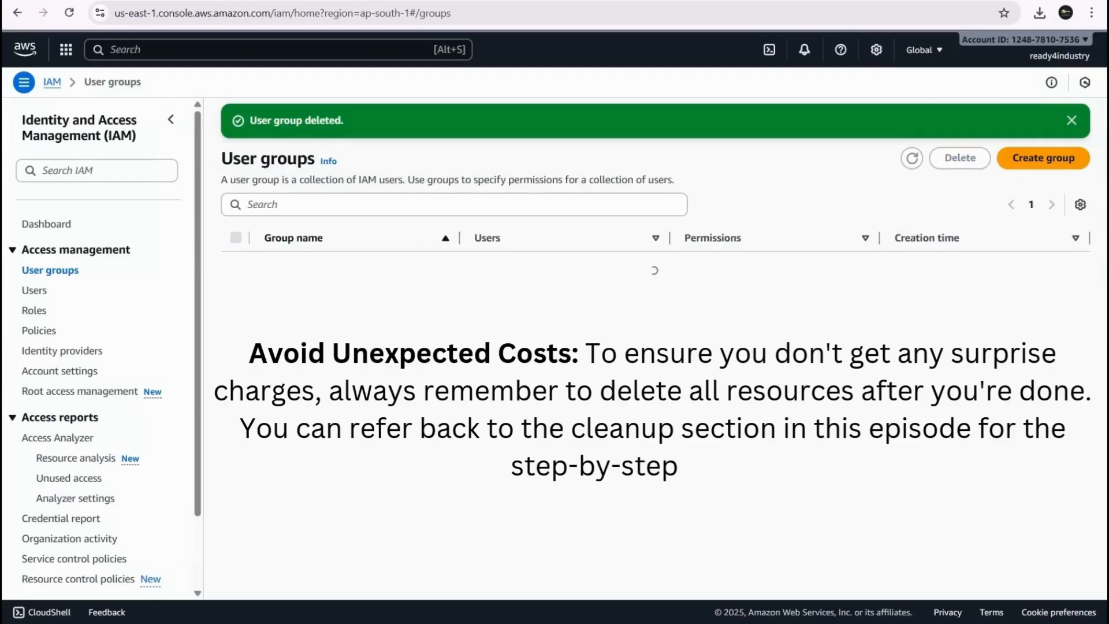
Check the IAM users and user groups lists, and sign out of the AWS account
click(41, 294)
click(50, 273)
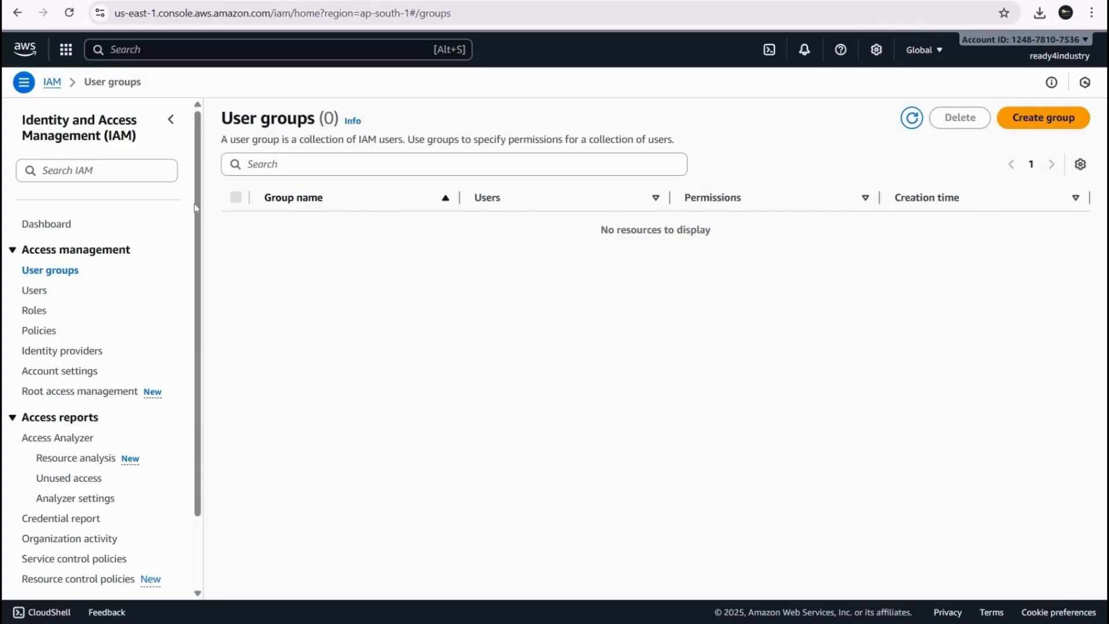
click(1052, 56)
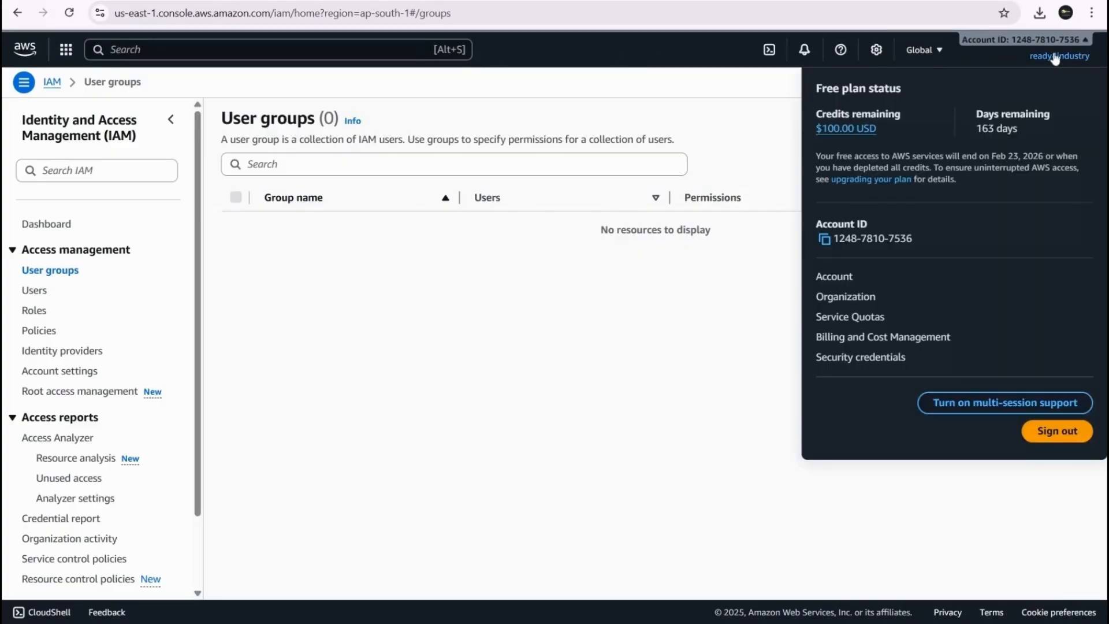
click(1055, 434)
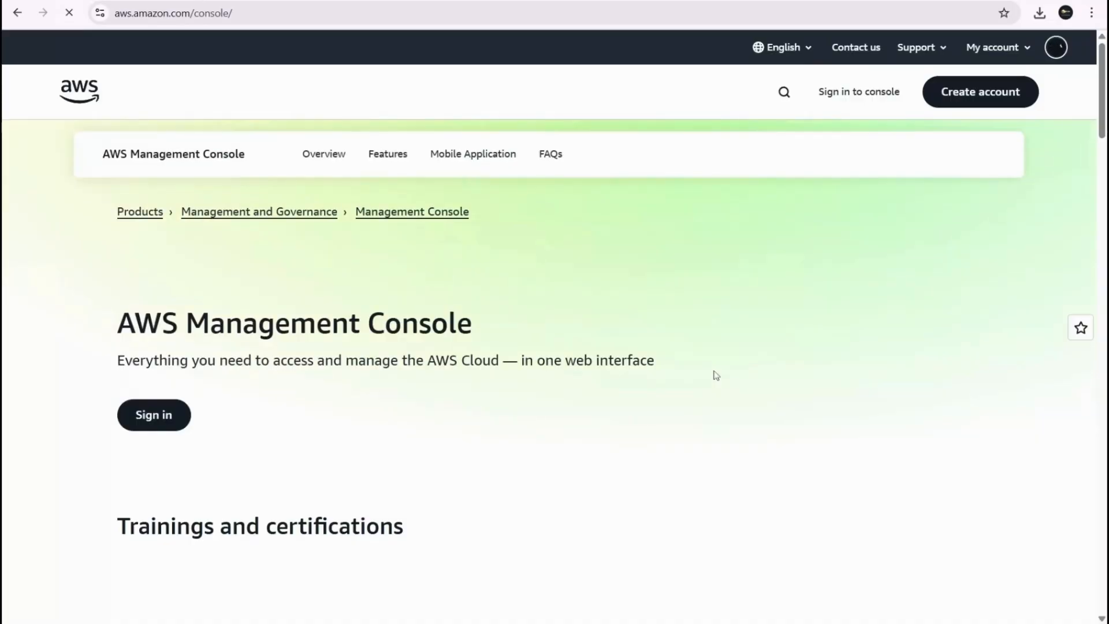